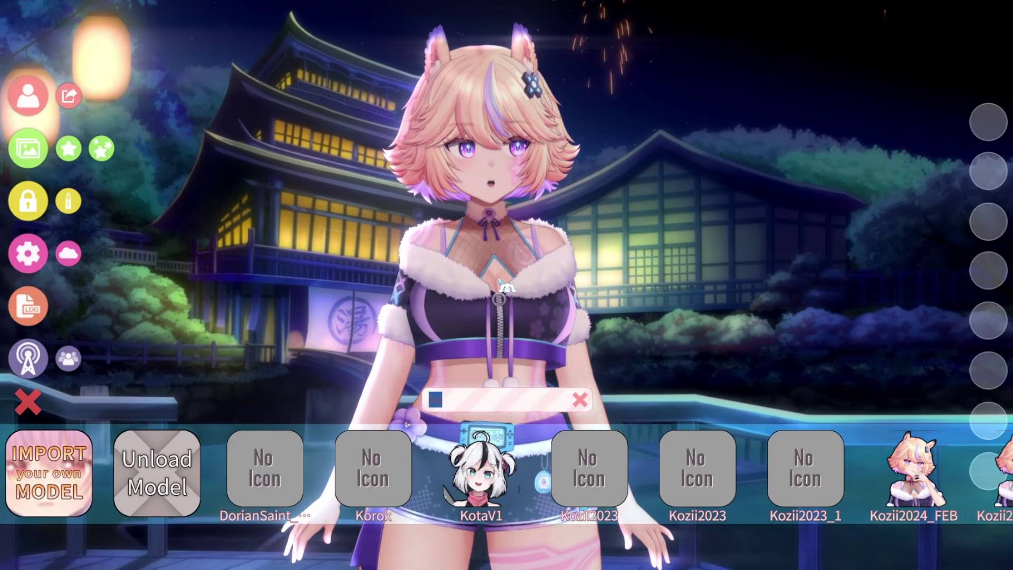
Load the IPHONE model with Auto Setup and enlarge it so its head and shoulders fill the view
type("iph")
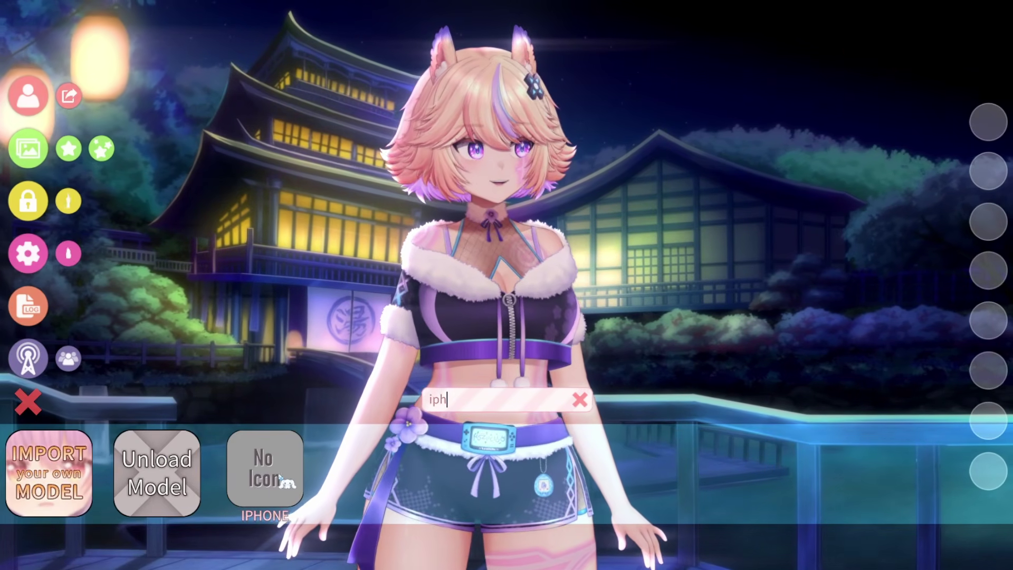
left_click(271, 477)
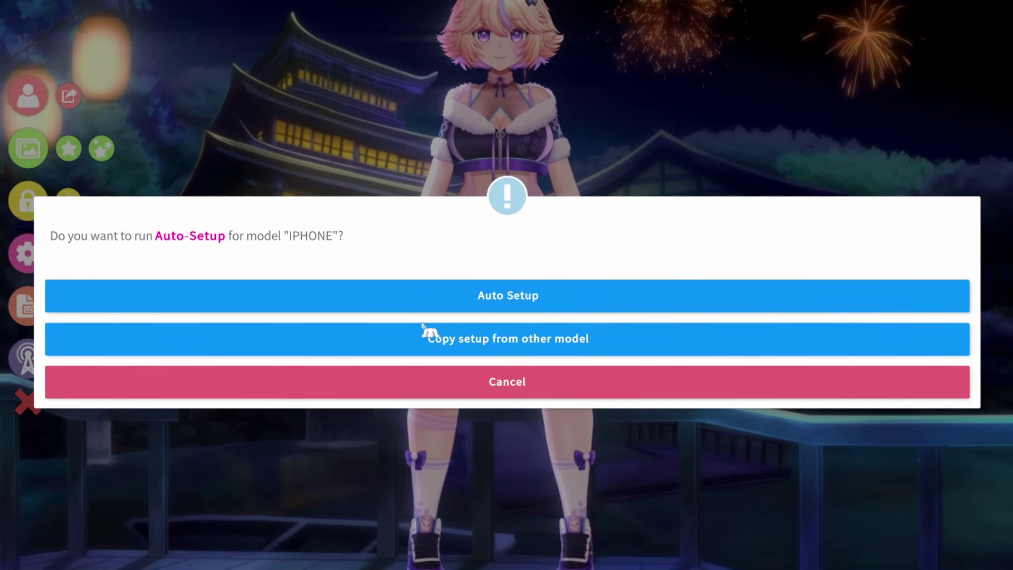
left_click(443, 296)
left_click(708, 294)
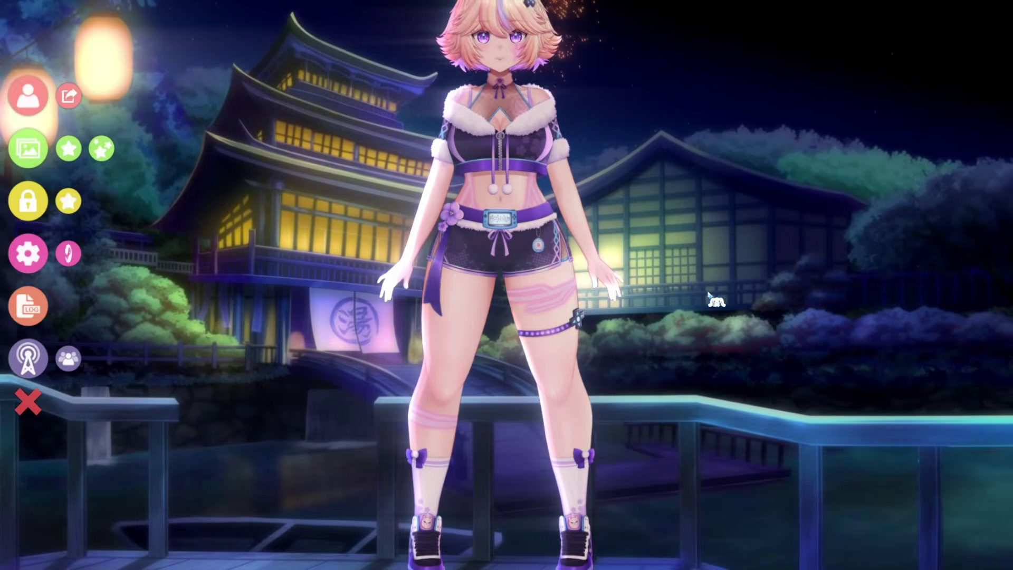
scroll(489, 424, "up", 10)
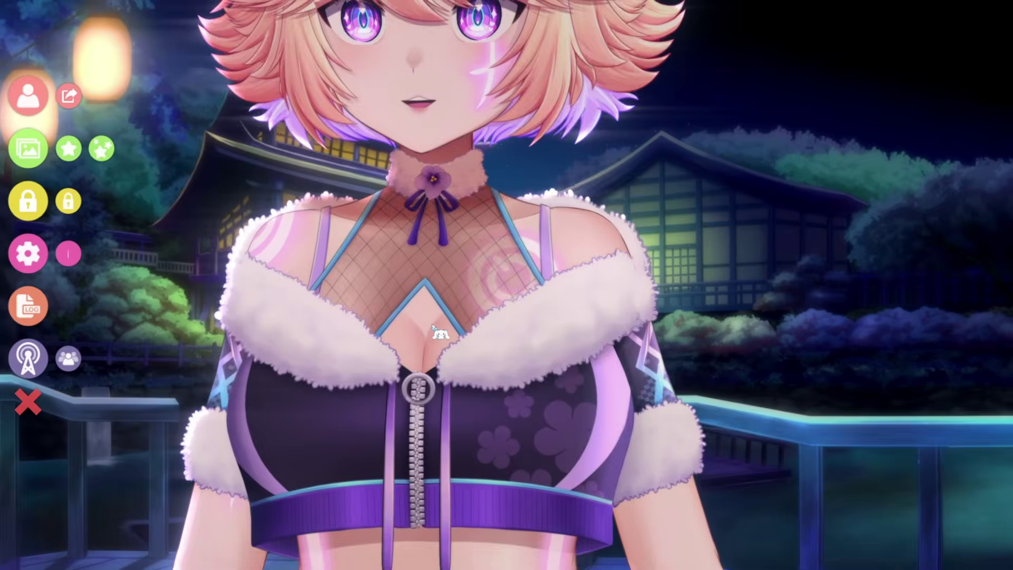
left_click_drag(430, 232, 473, 483)
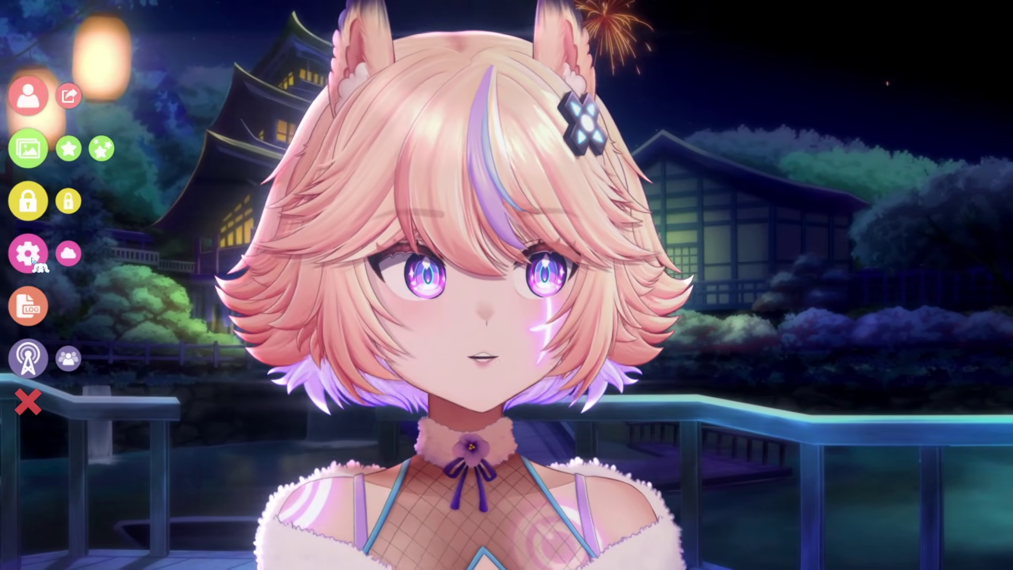
In the model's parameter settings, change the input of Blush when smiling to the CheekPuff tracking parameter
left_click(29, 255)
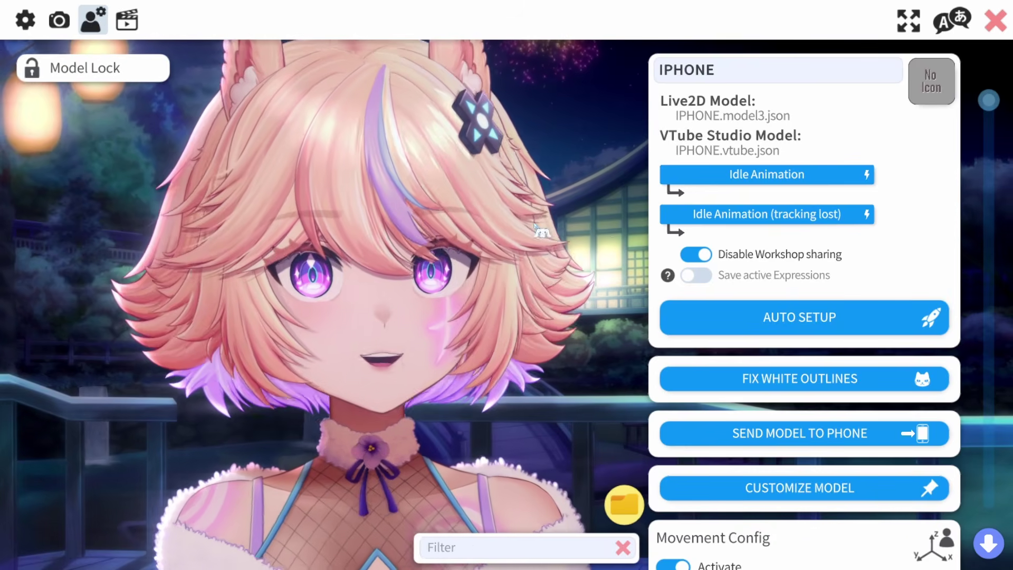
scroll(824, 282, "down", 15)
scroll(824, 282, "down", 15)
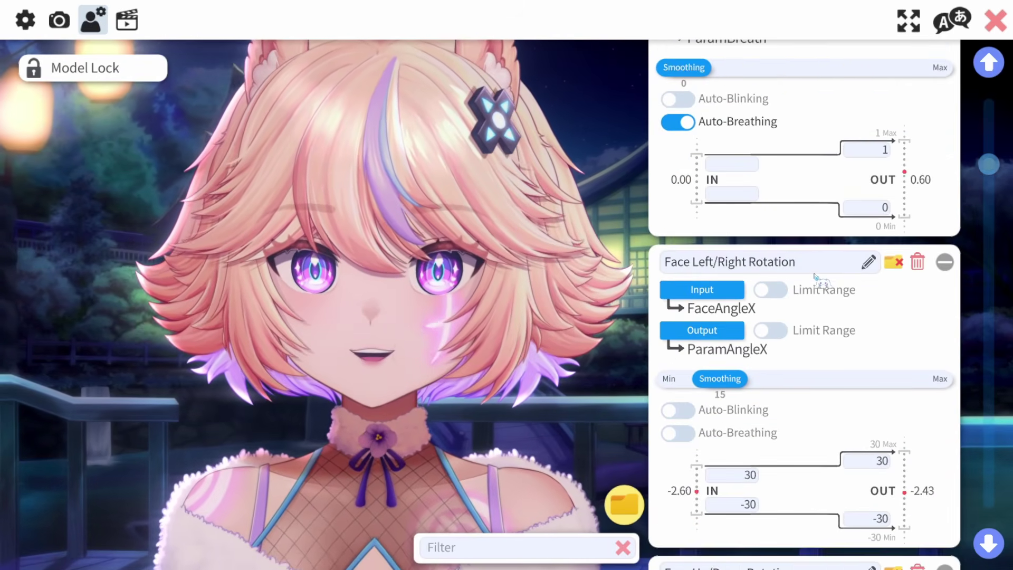
scroll(823, 281, "down", 15)
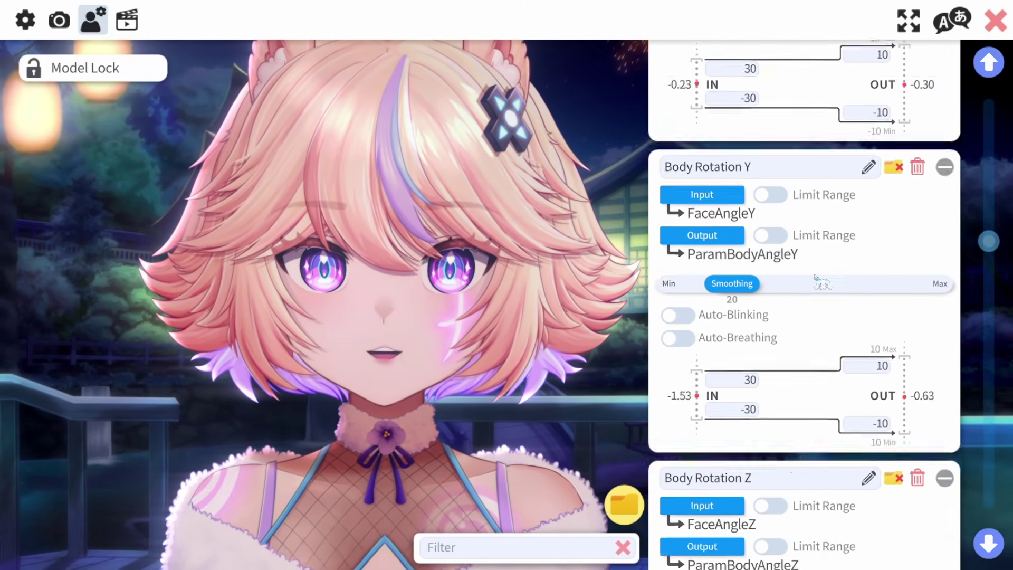
scroll(823, 284, "down", 15)
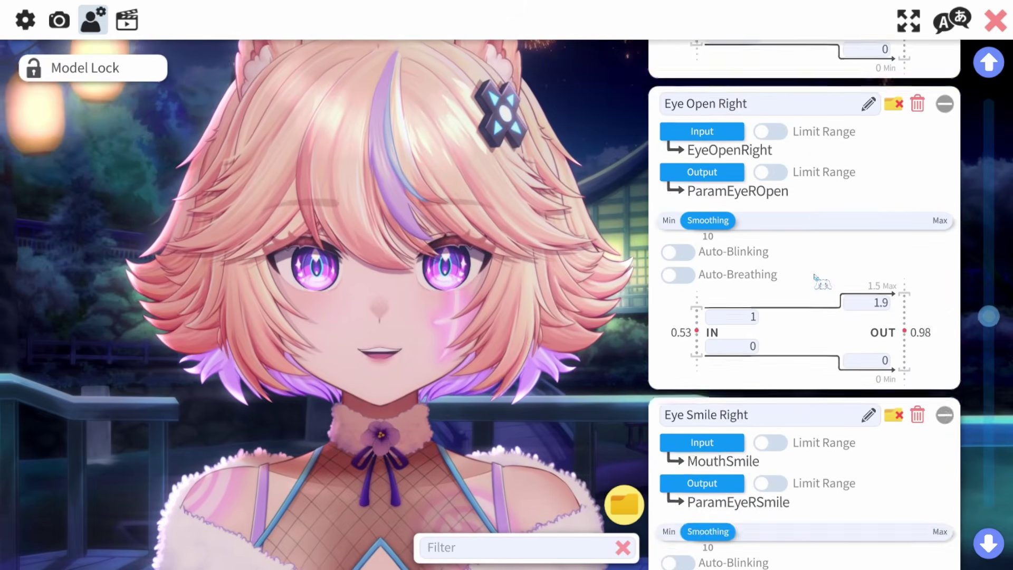
scroll(822, 283, "down", 15)
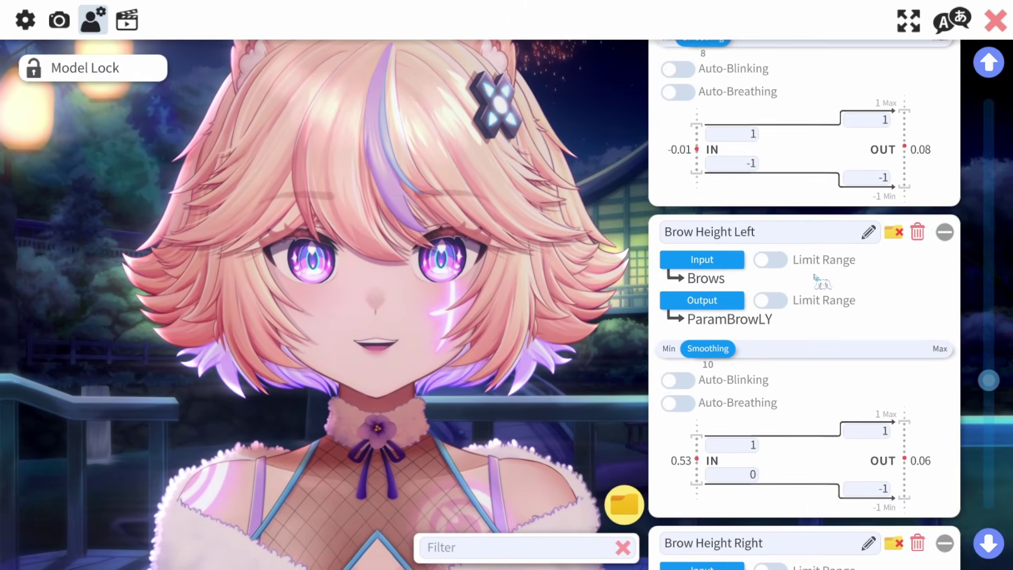
scroll(822, 284, "down", 15)
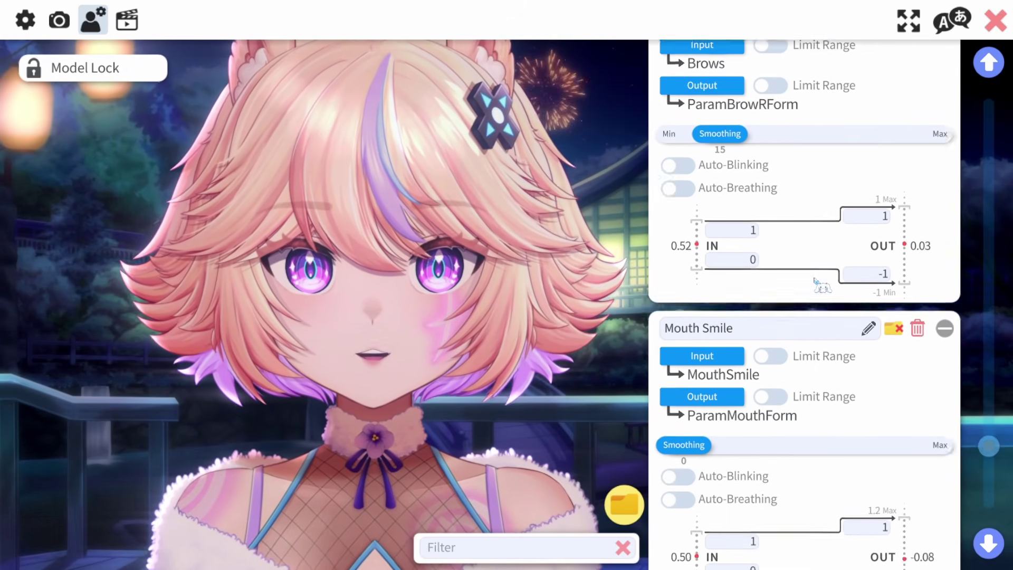
scroll(817, 285, "down", 1)
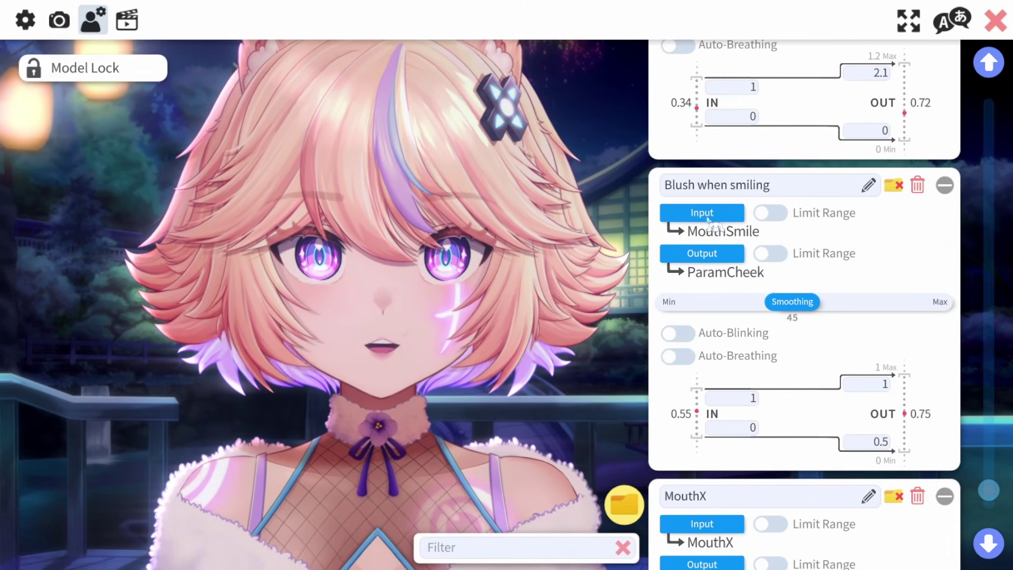
left_click(708, 216)
scroll(489, 256, "down", 10)
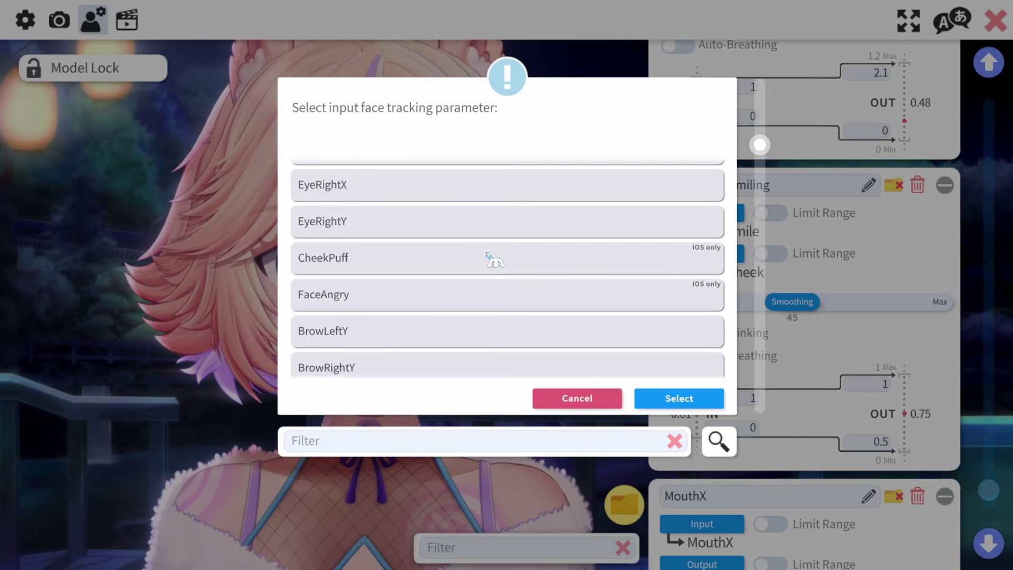
scroll(489, 256, "up", 3)
left_click(414, 227)
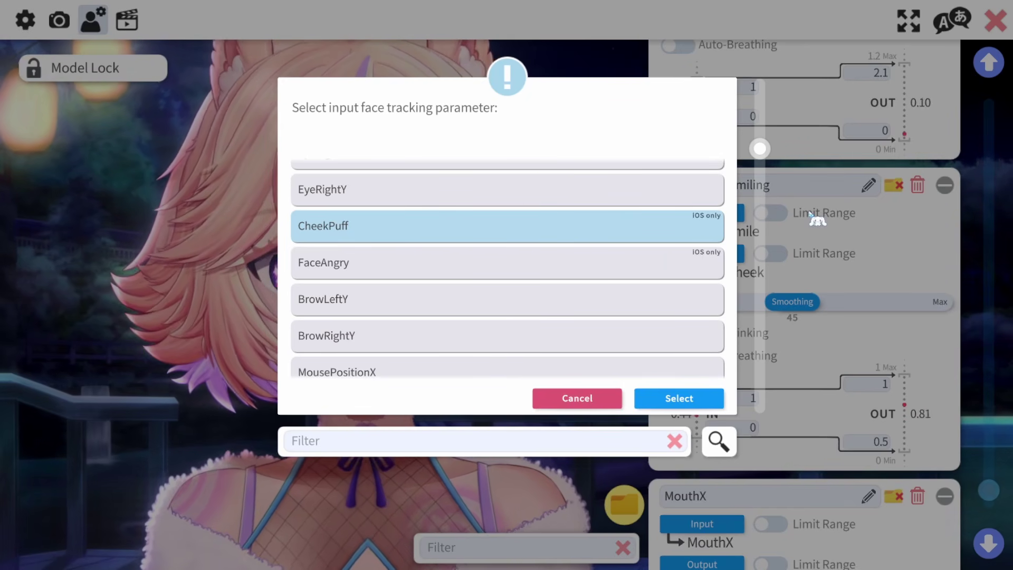
left_click(716, 399)
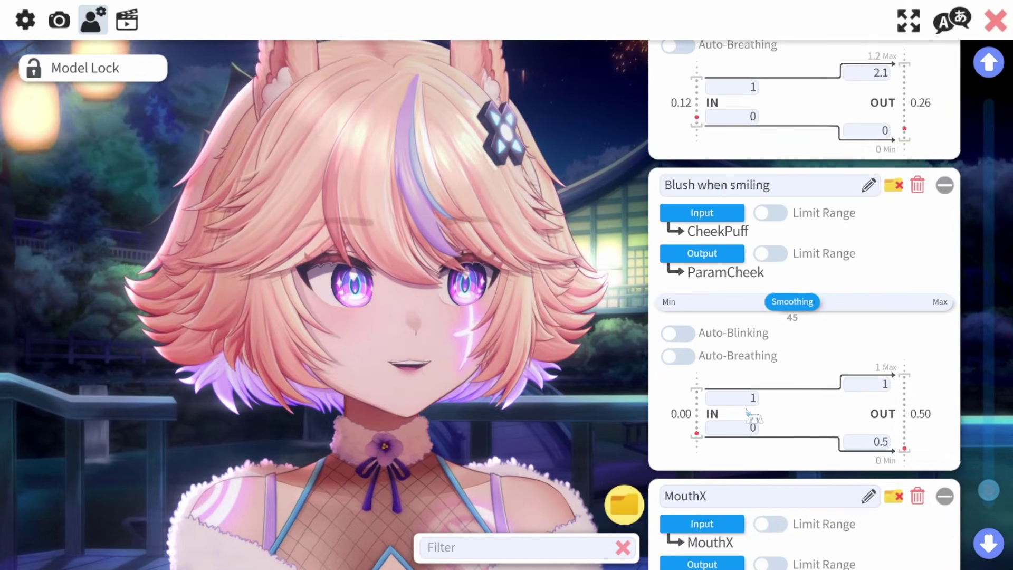
Set the lower input value of the Blush when smiling parameter to .5
type(".3")
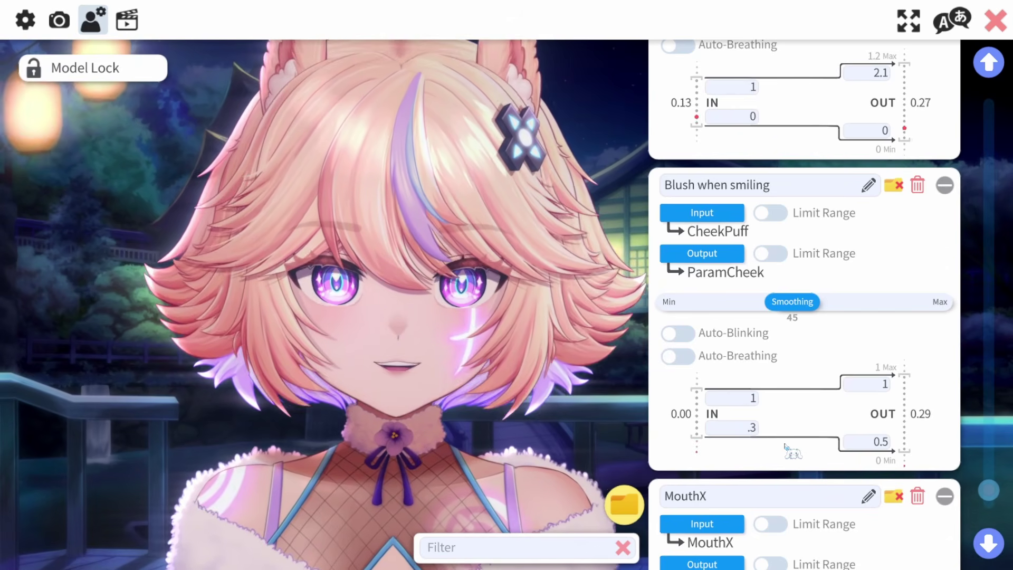
left_click(737, 423)
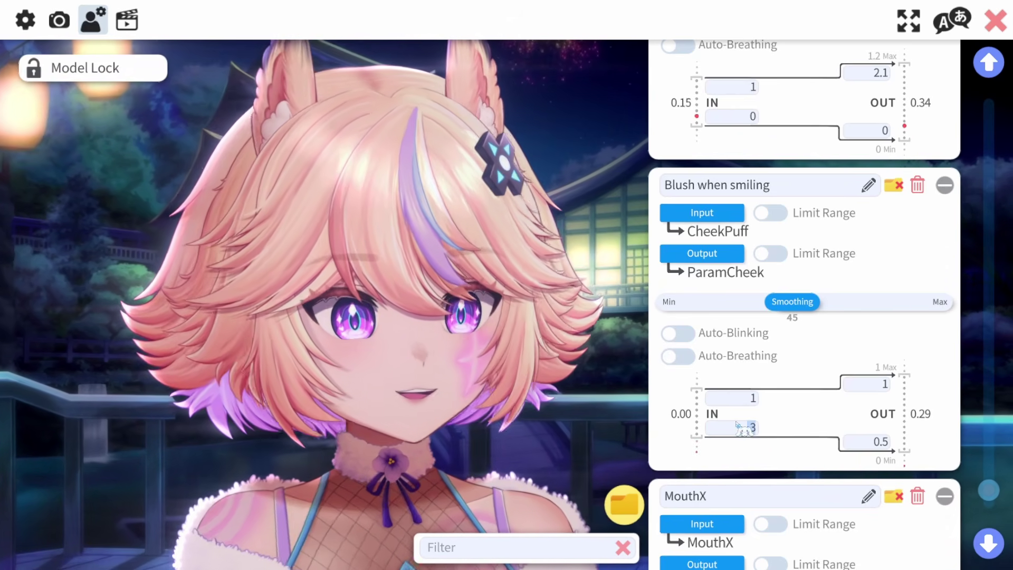
type(".5")
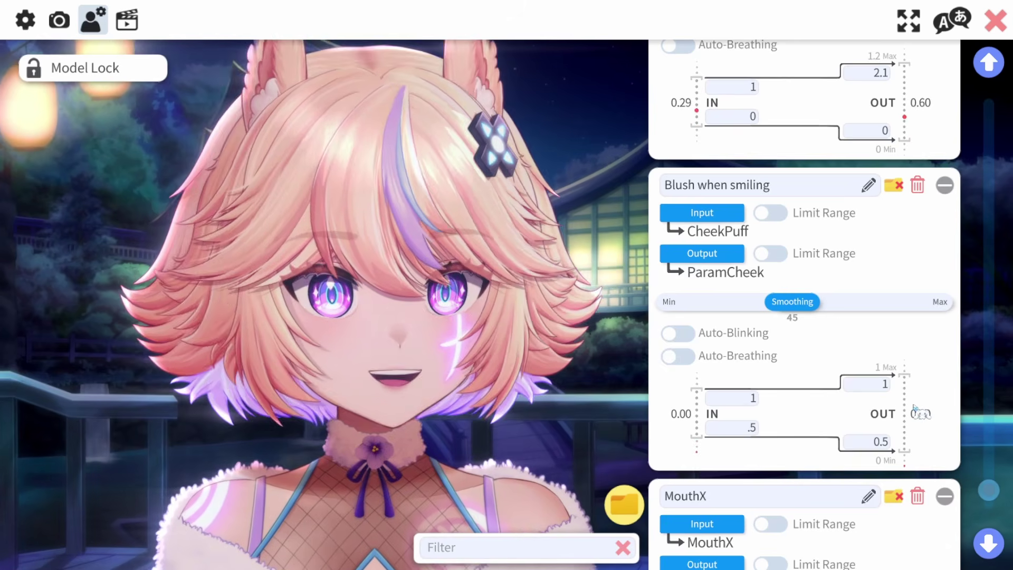
Set the lower input value of the Mouth Open parameter to 0.03
scroll(915, 407, "up", 5)
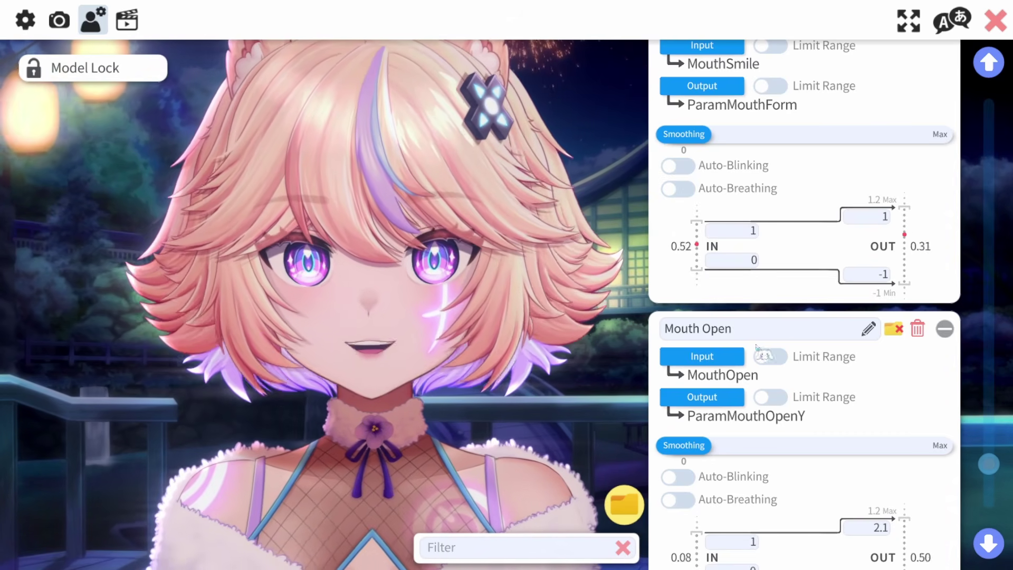
scroll(754, 351, "down", 2)
scroll(752, 348, "down", 1)
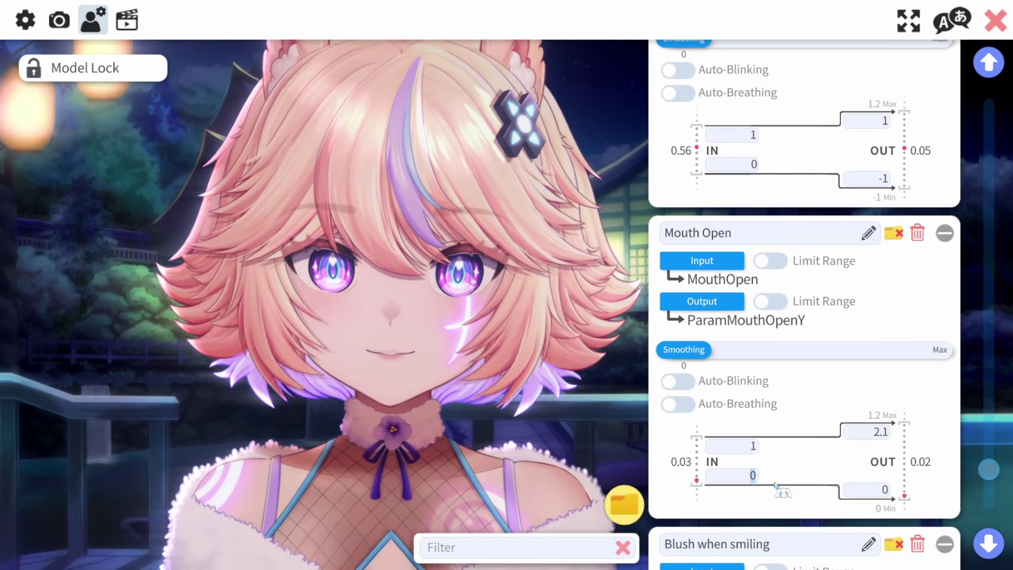
type("3")
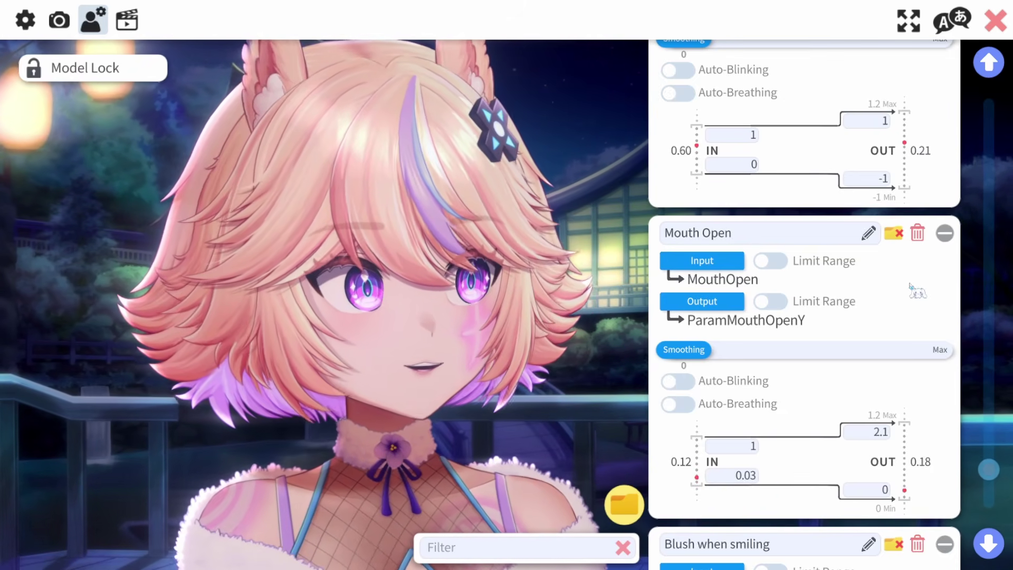
Set the Mouth Smile parameter's input range to .3 for the lower value and .8 for the upper value
scroll(697, 151, "up", 3)
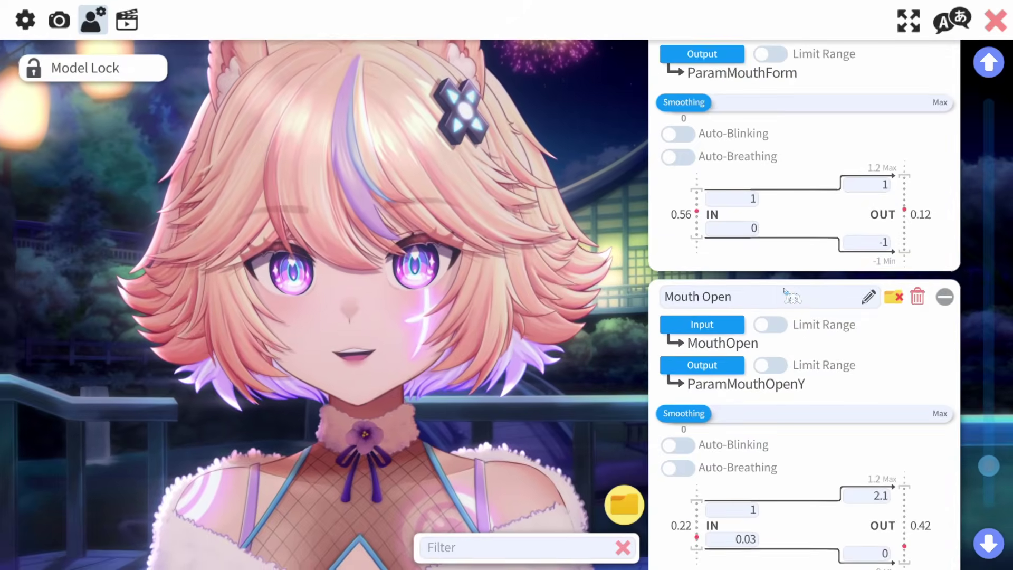
scroll(710, 158, "down", 2)
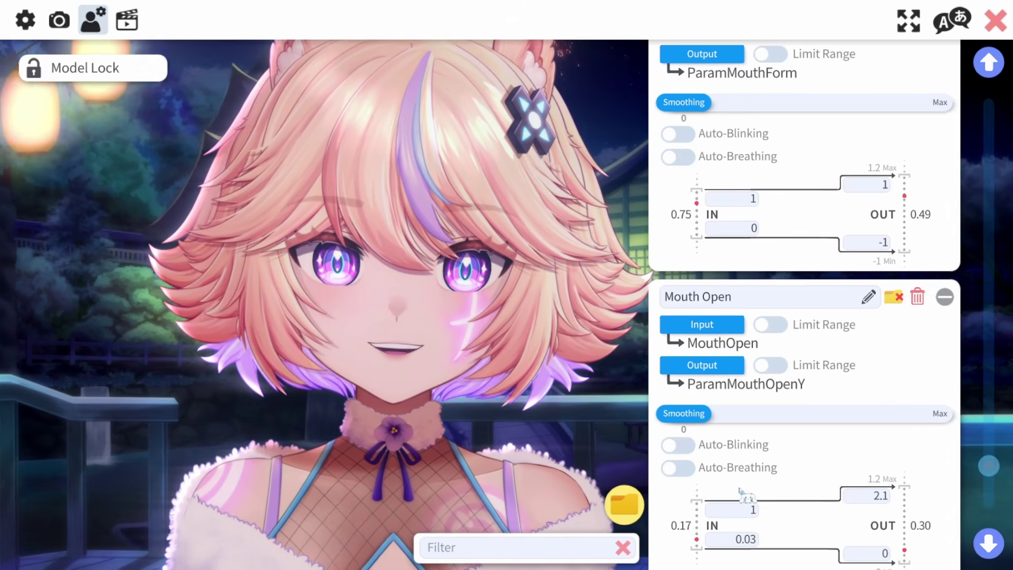
scroll(715, 228, "up", 2)
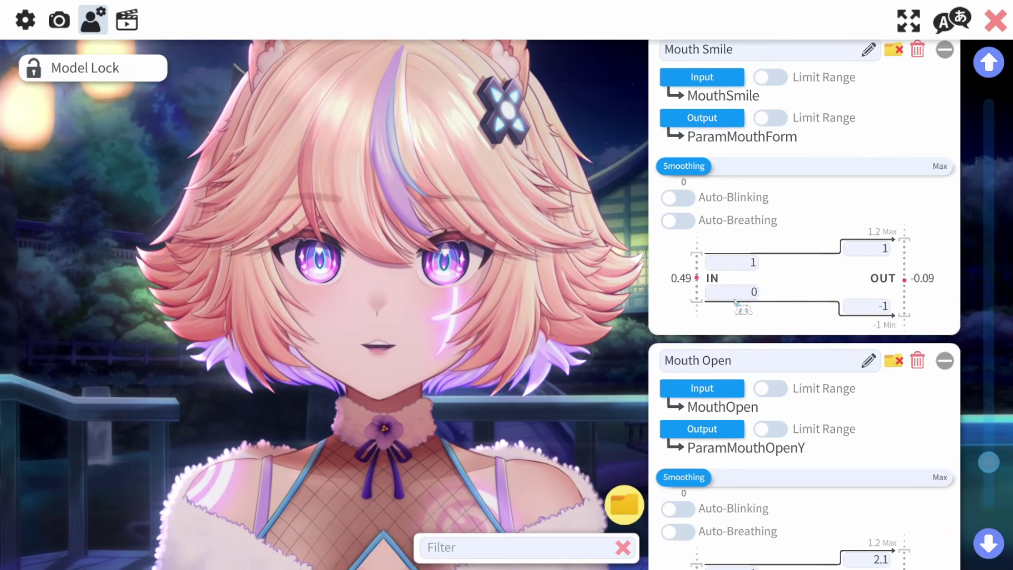
scroll(750, 332, "down", 2)
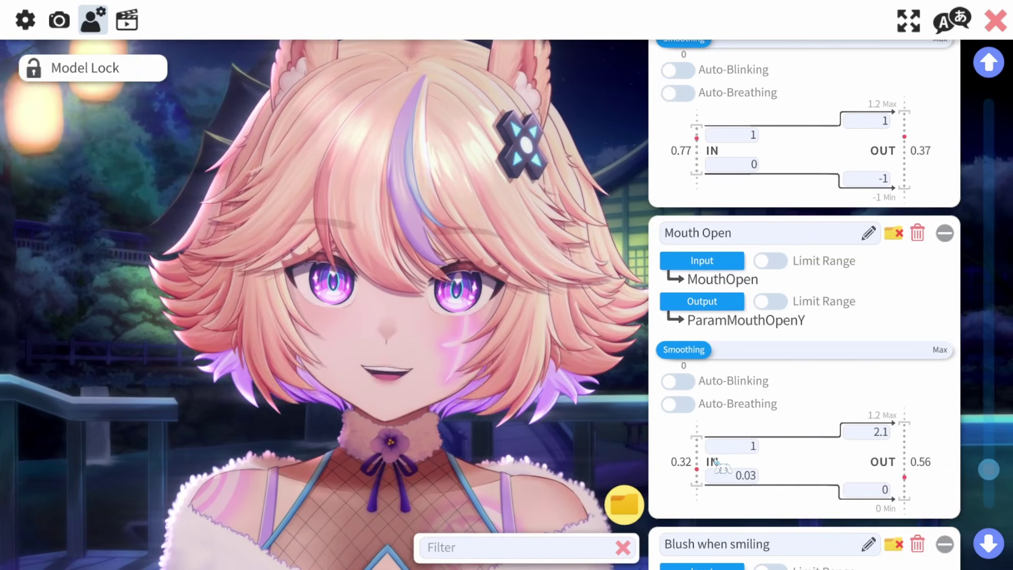
scroll(714, 459, "up", 1)
scroll(716, 462, "up", 1)
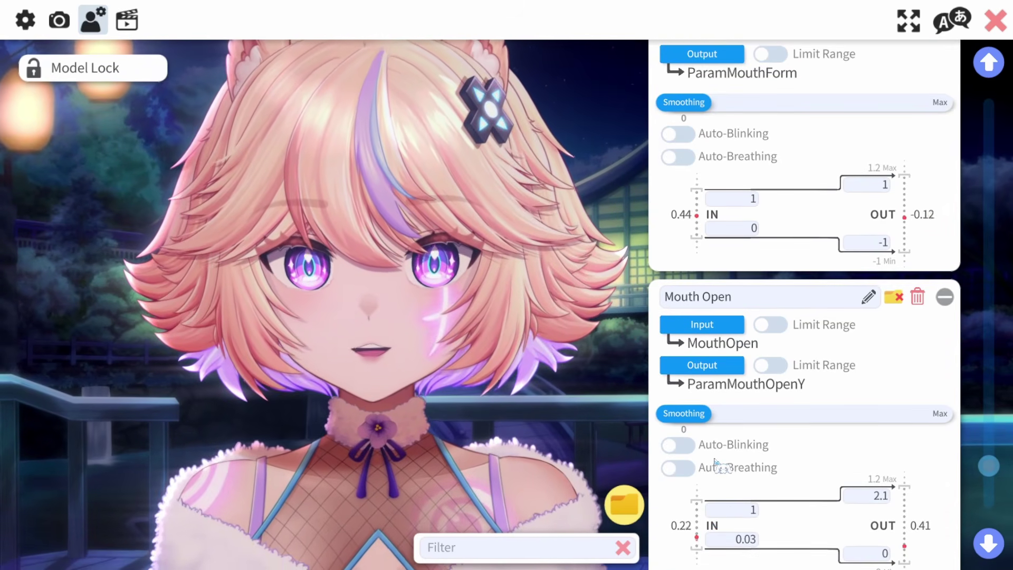
scroll(759, 243, "up", 3)
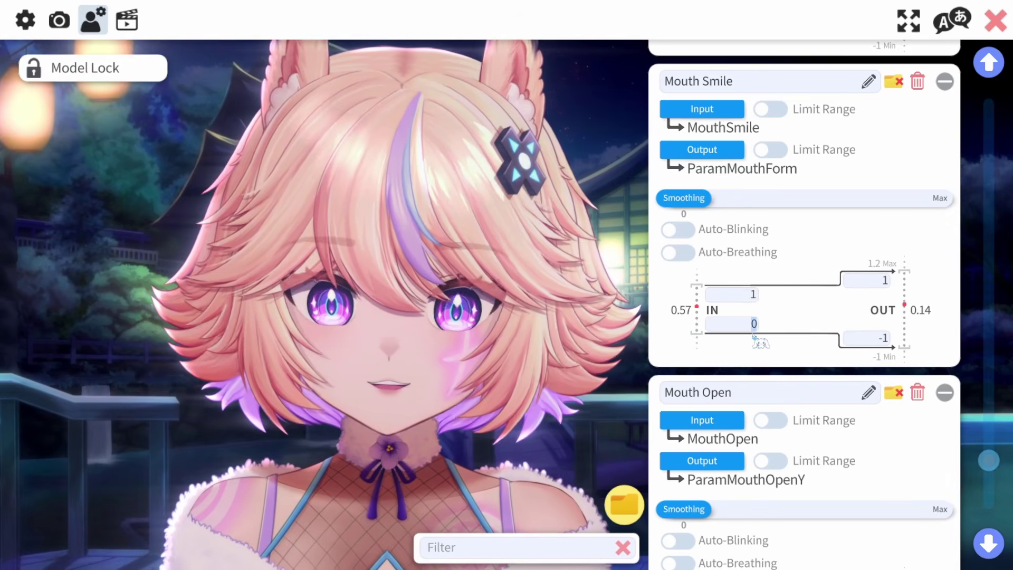
type(".3")
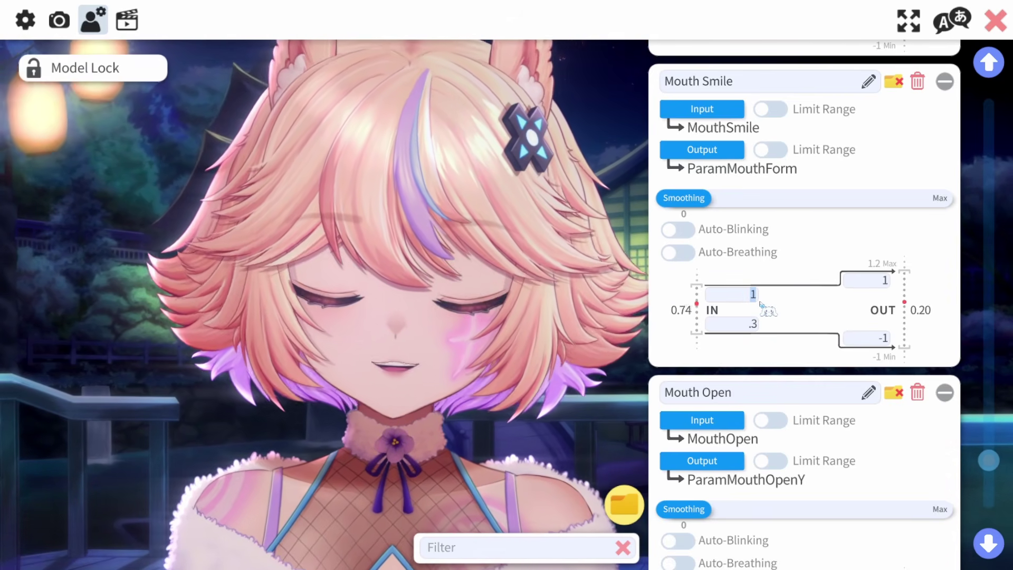
type(".8")
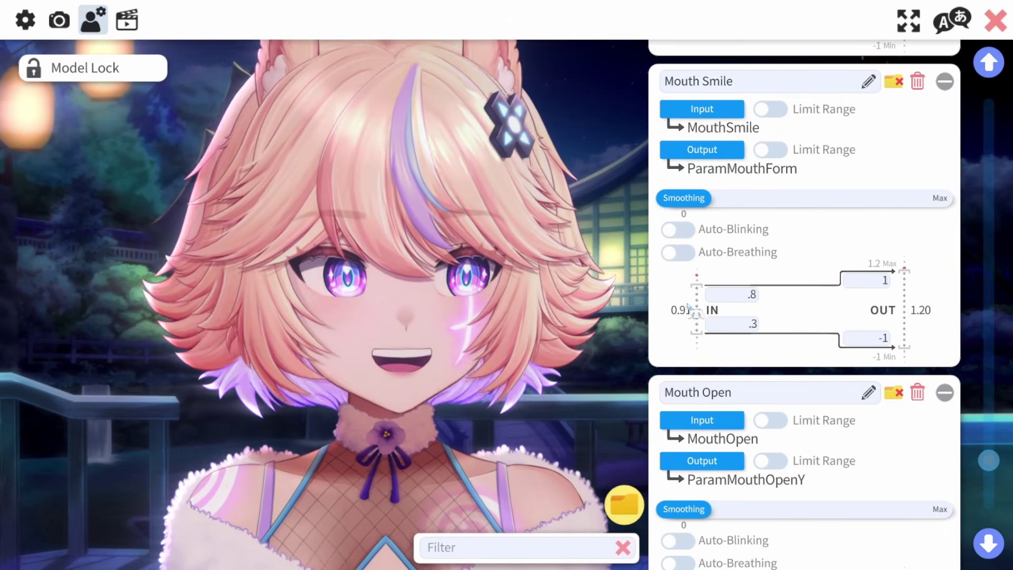
Set the upper input value of the Mouth Open parameter to .9
scroll(792, 328, "down", 5)
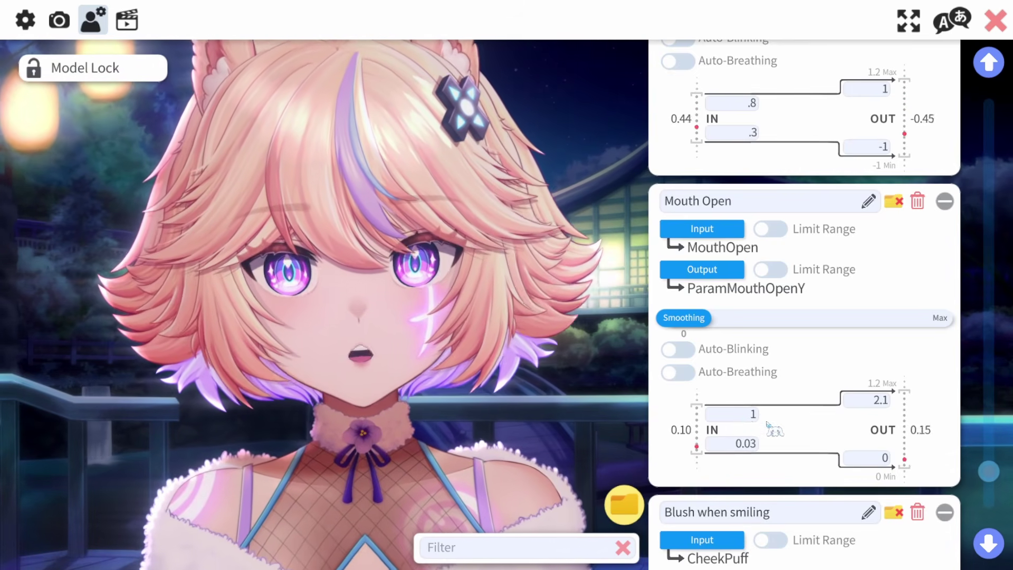
left_click(753, 418)
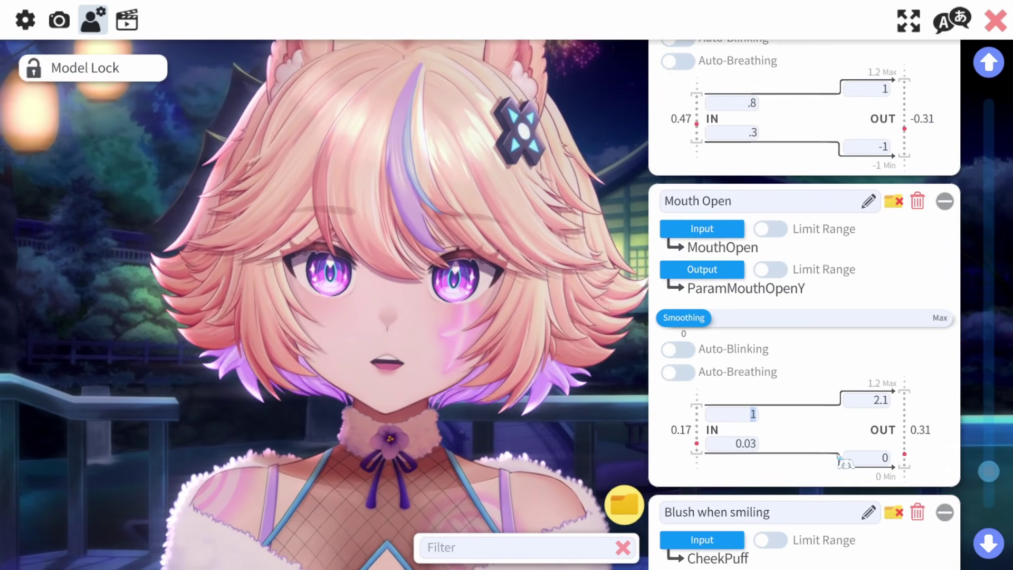
type(".")
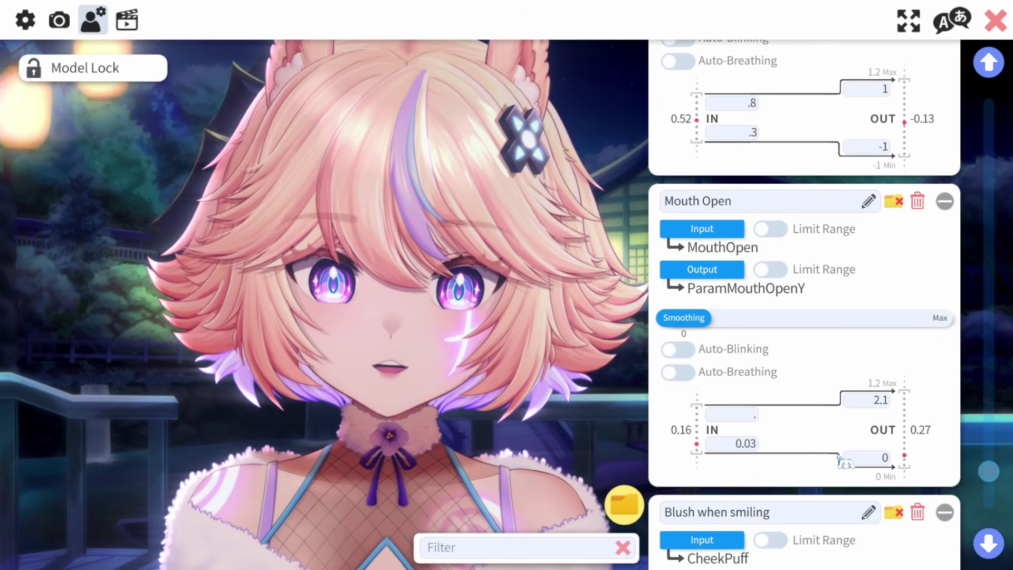
type("7")
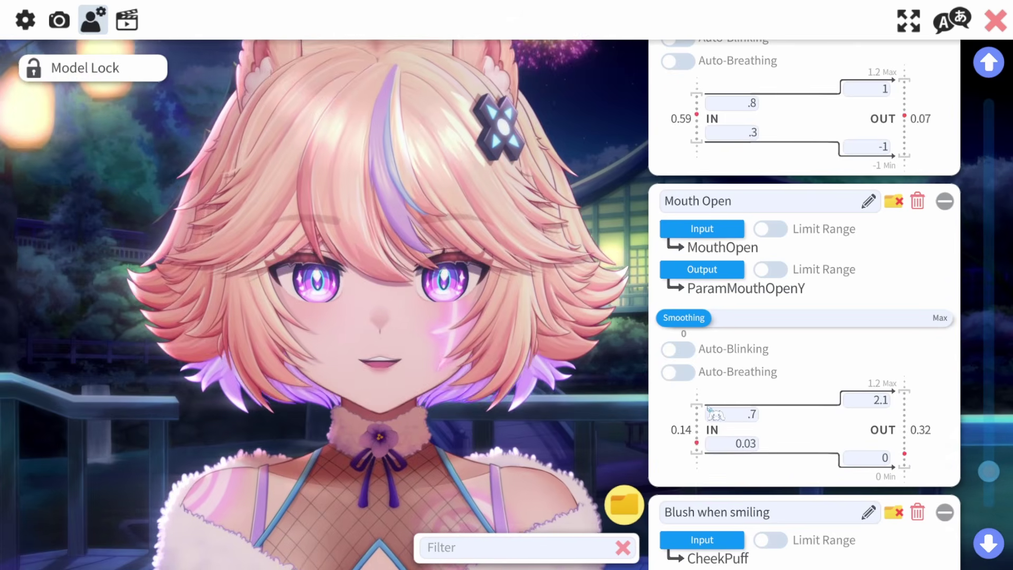
left_click_drag(737, 413, 786, 428)
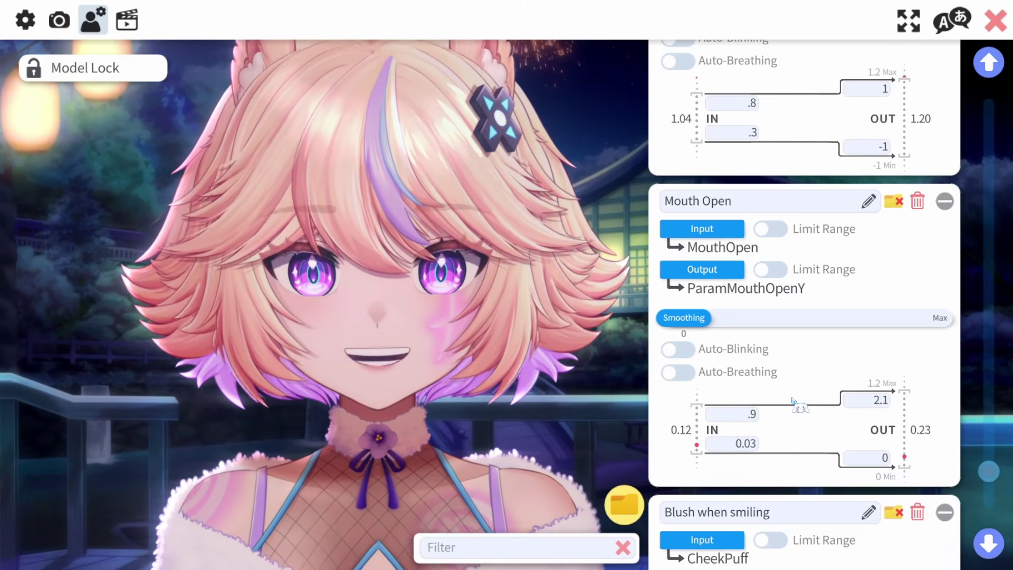
scroll(794, 362, "up", 1)
scroll(794, 362, "up", 1)
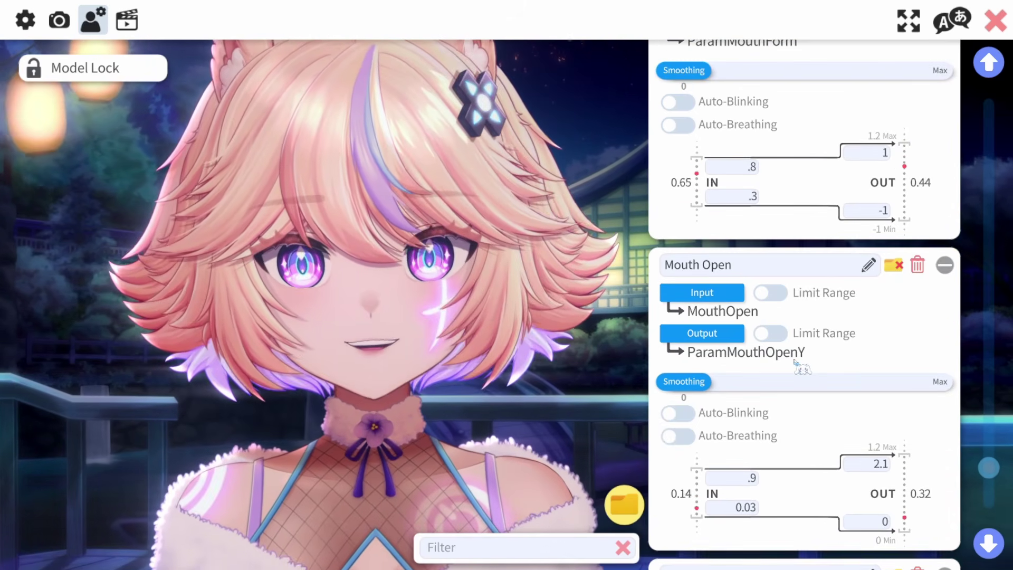
Calibrate the I, U, E and O vowel sounds in the Advanced Lipsync settings
scroll(795, 362, "up", 1)
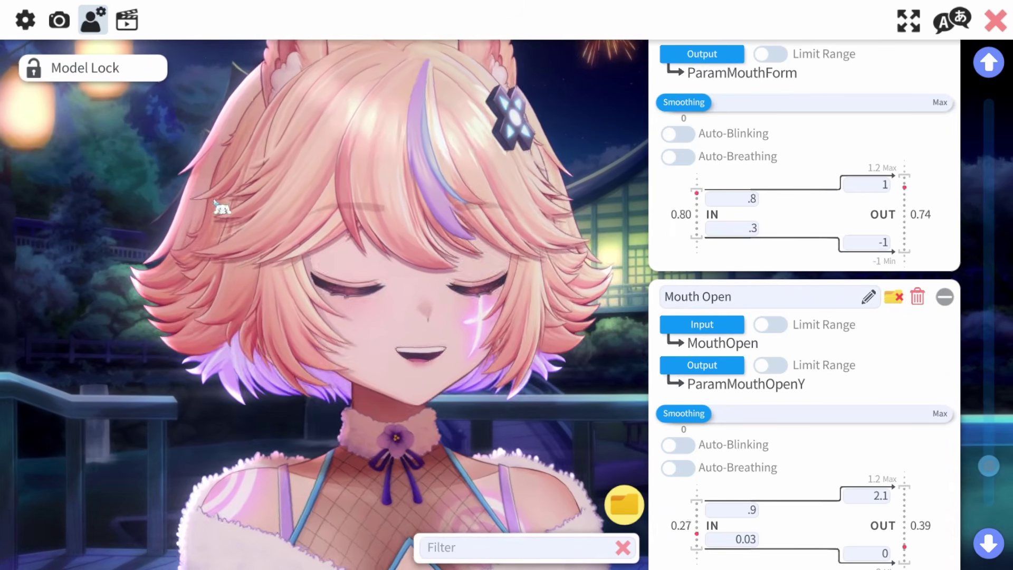
left_click(27, 23)
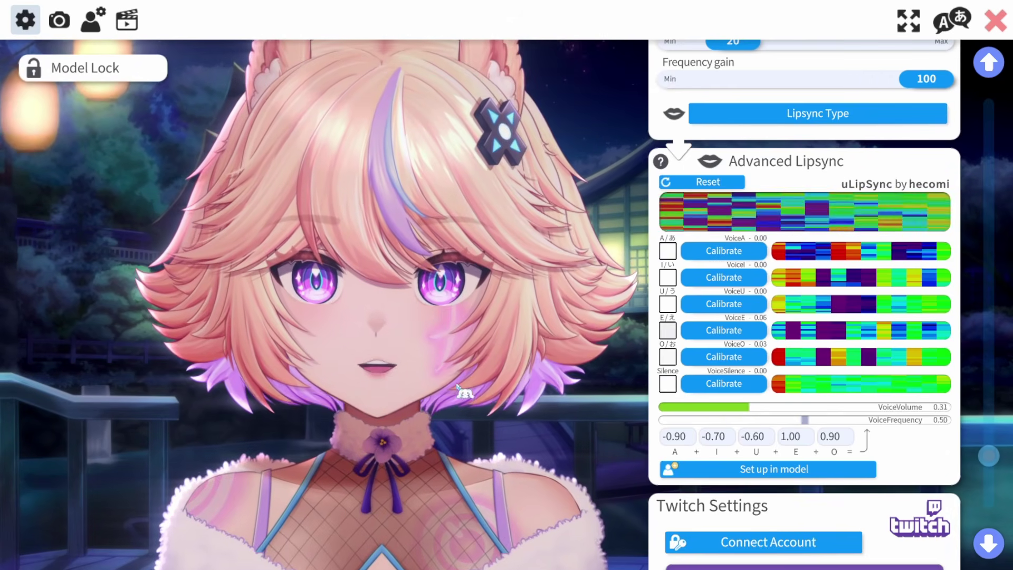
left_click(705, 281)
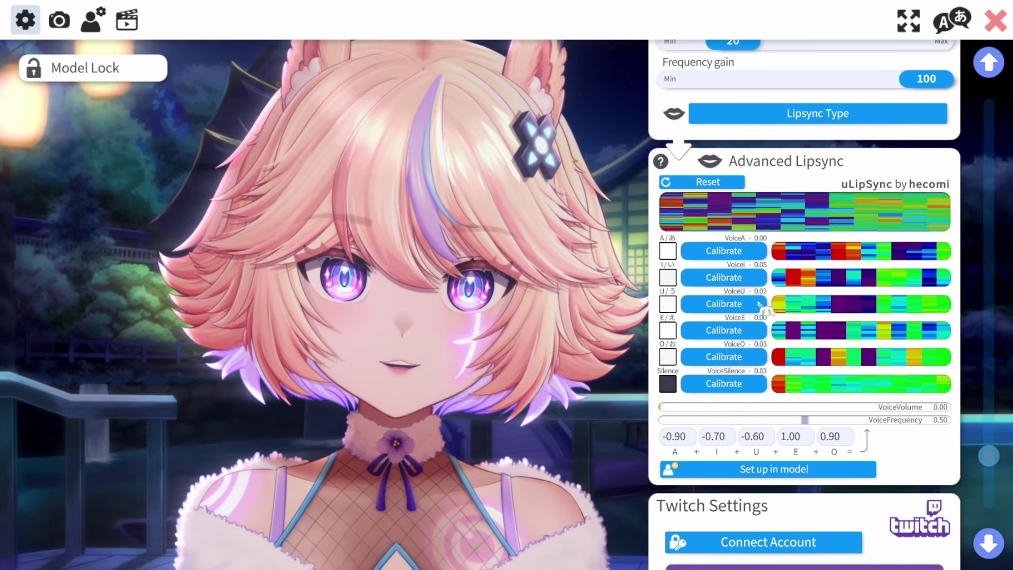
left_click(738, 310)
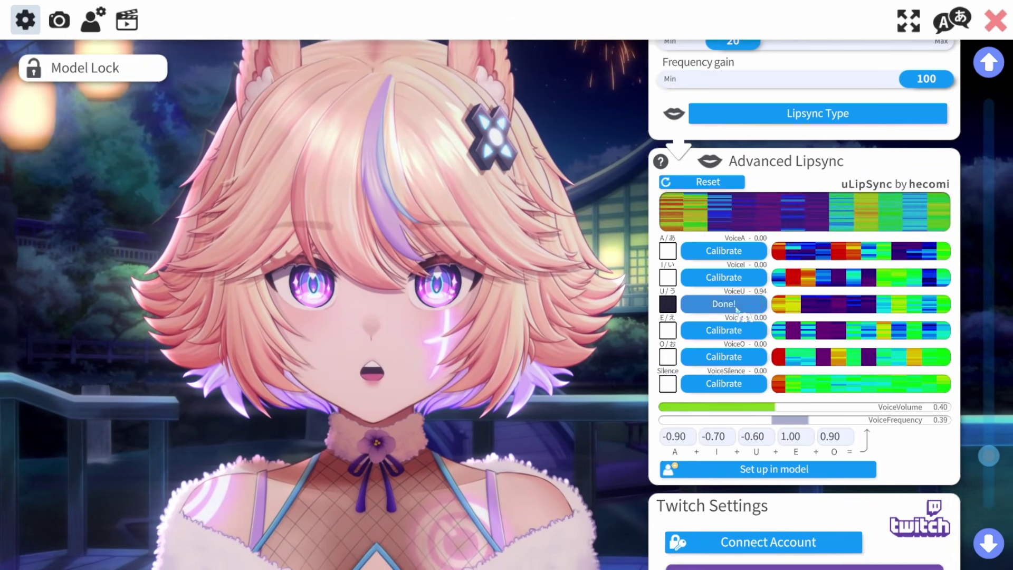
left_click(733, 334)
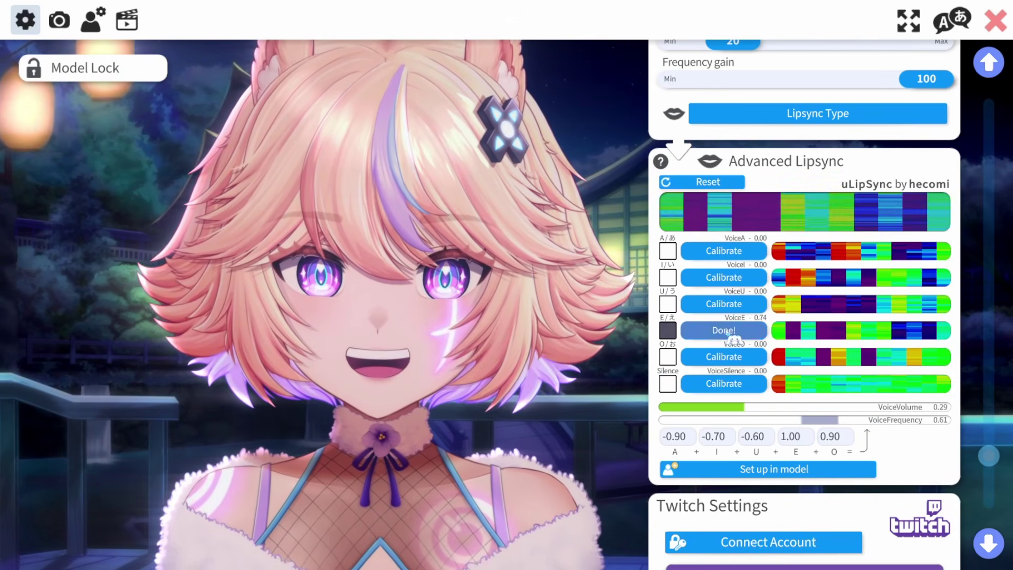
left_click(724, 357)
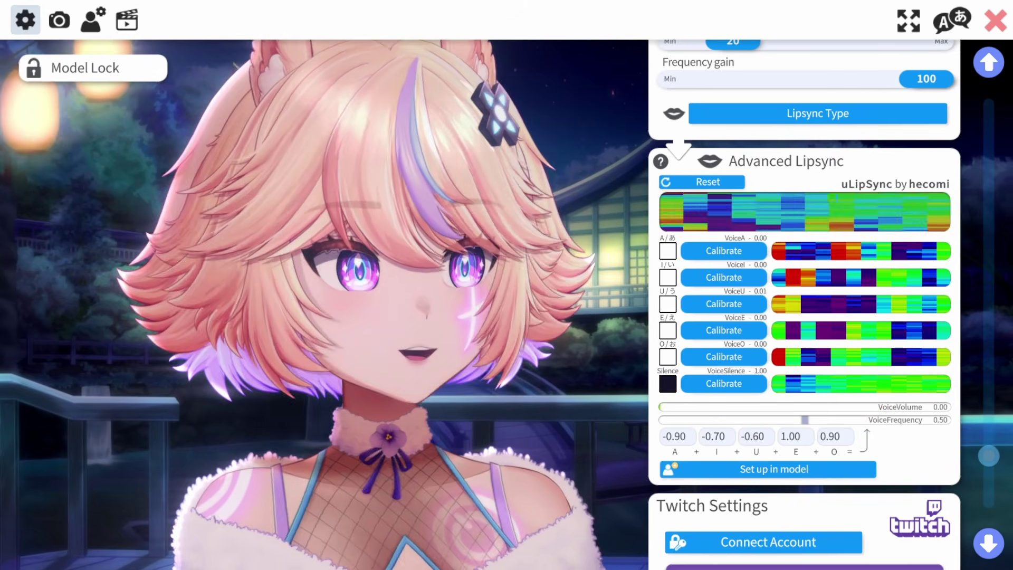
Close the settings, enlarge the full-body model and move it down to frame its face
left_click(996, 21)
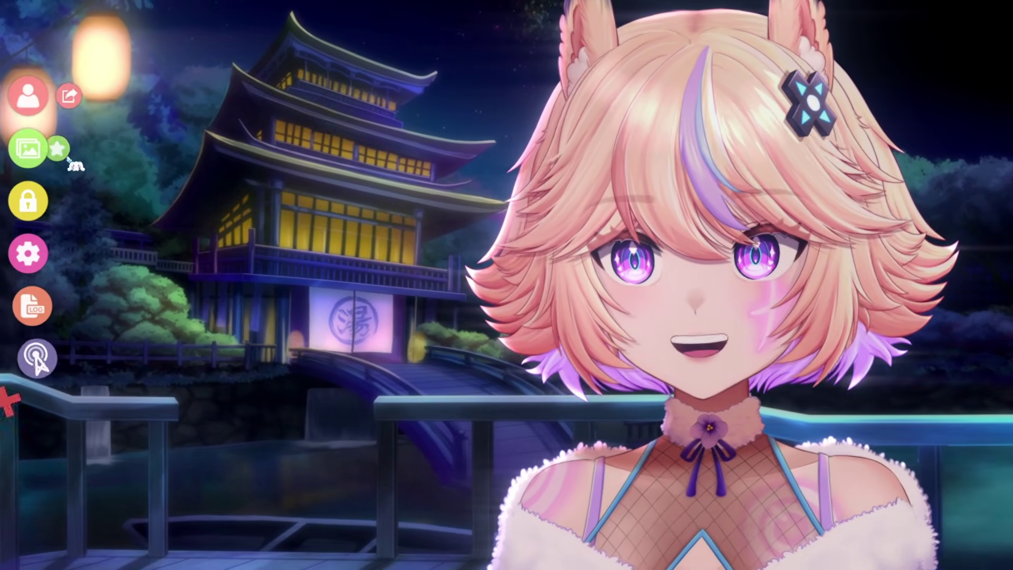
left_click(68, 148)
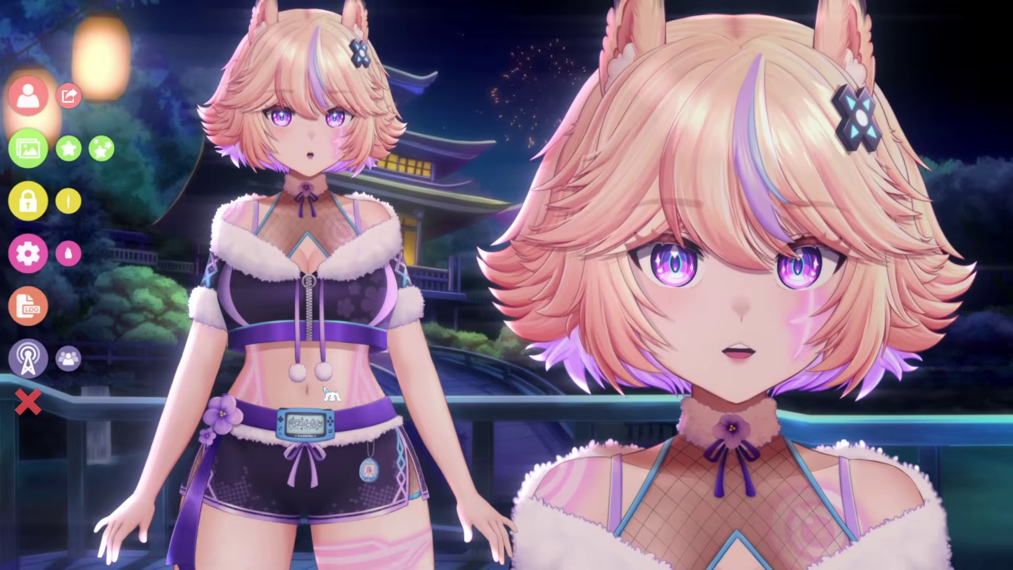
scroll(323, 389, "up", 10)
left_click_drag(324, 389, 324, 468)
left_click(934, 354)
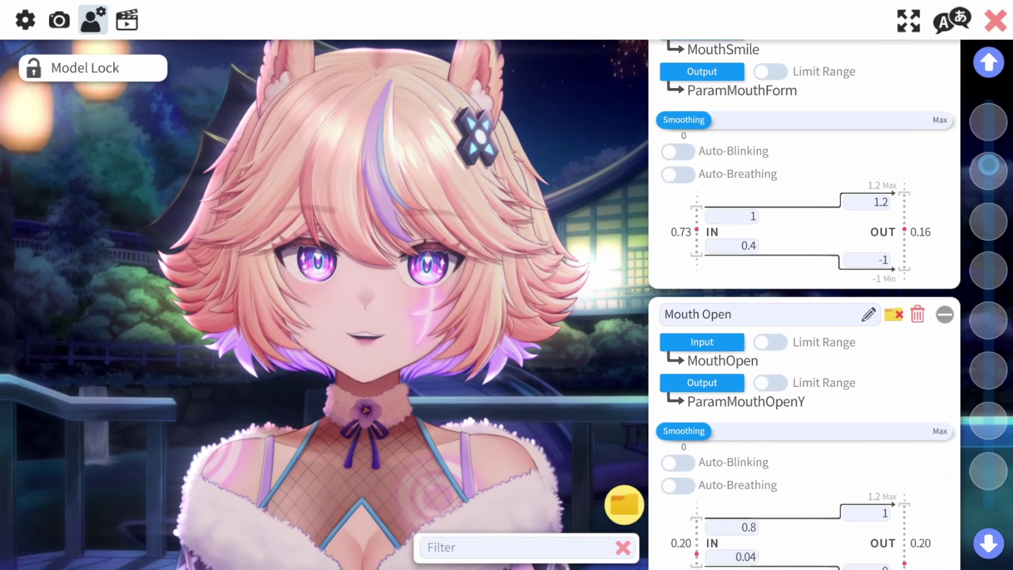
Try an upper output value of 1.2 for the Mouth Open parameter and restore it to 1
scroll(845, 359, "down", 1)
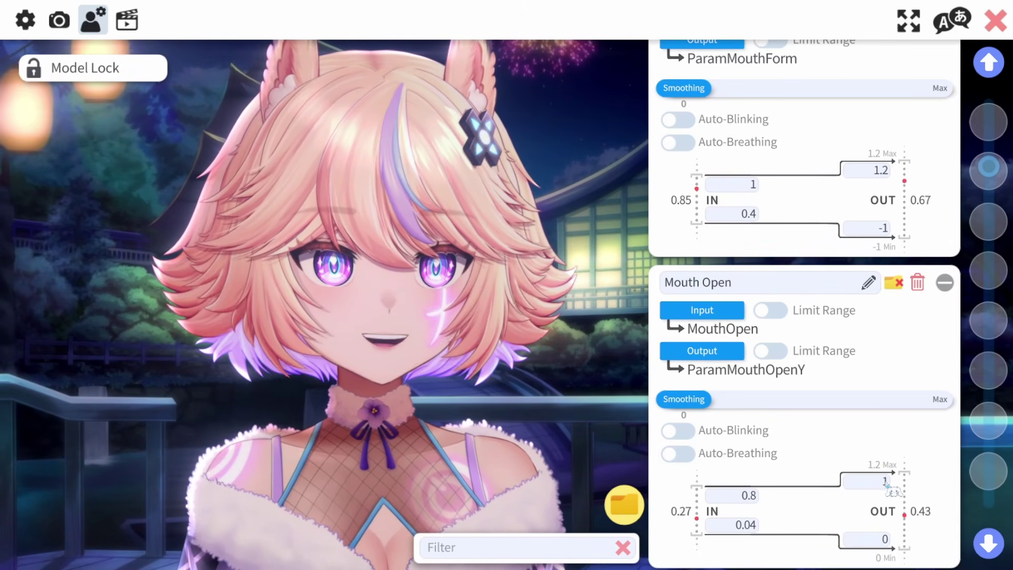
scroll(888, 486, "down", 1)
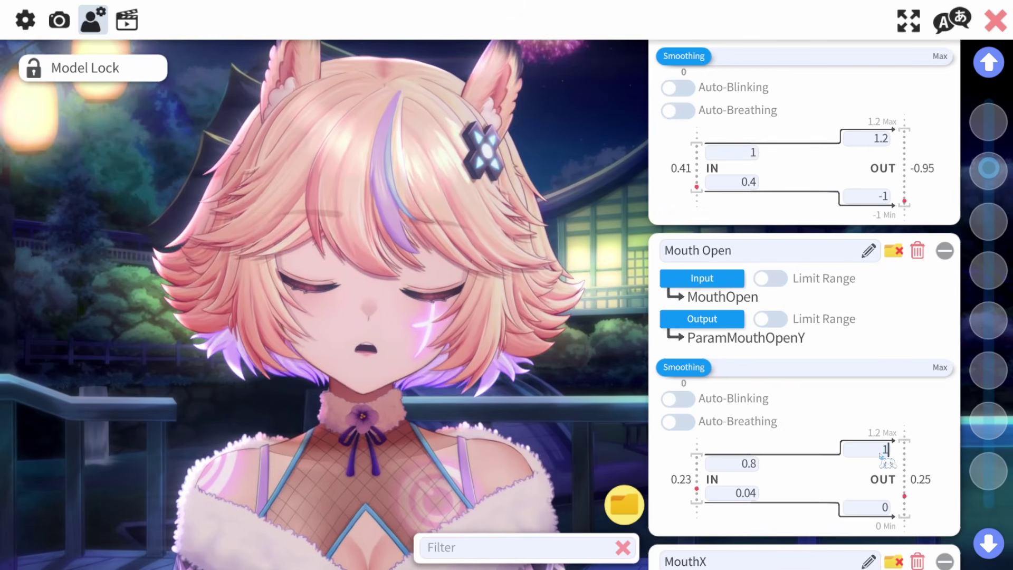
type("1.2")
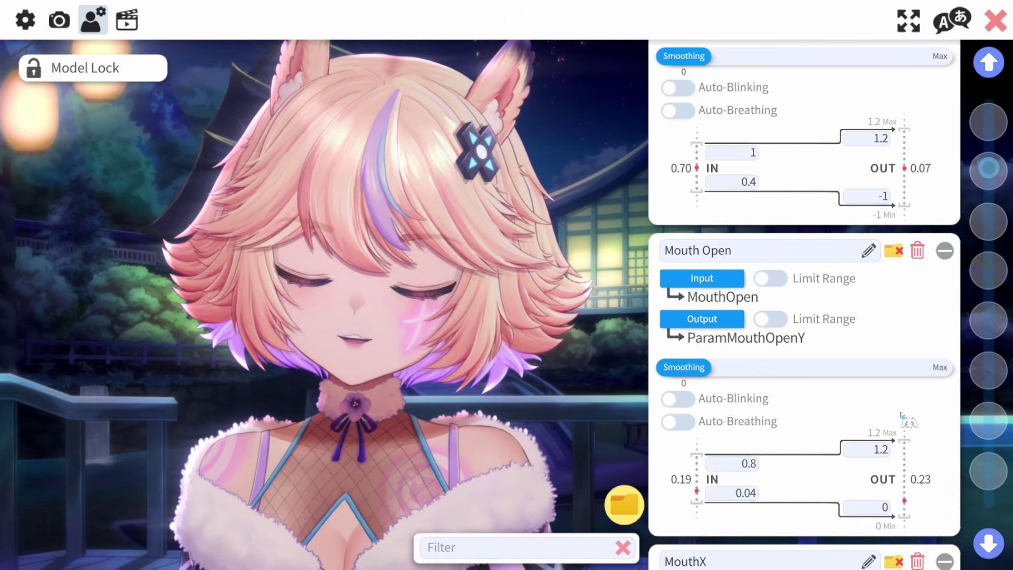
left_click(887, 450)
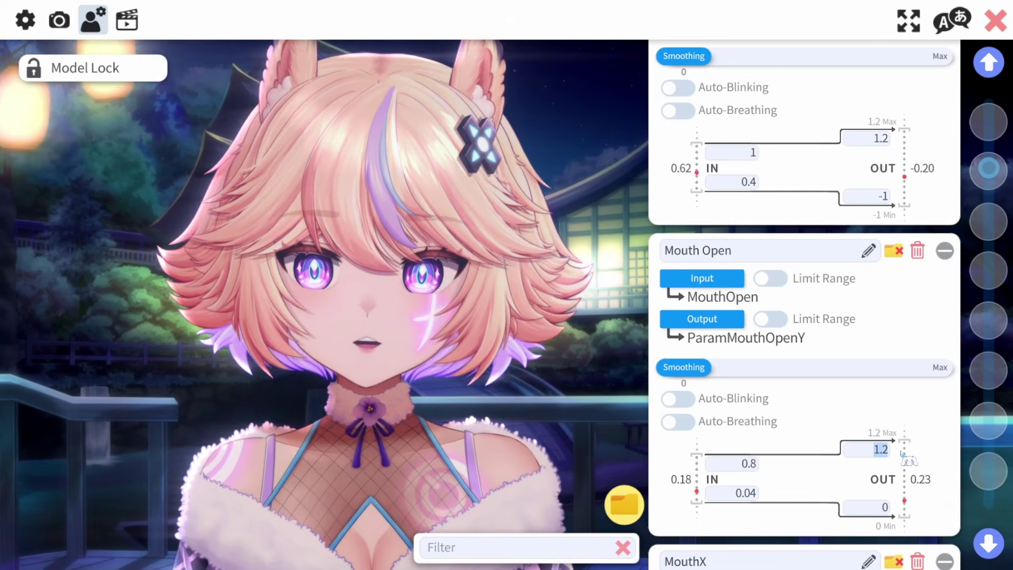
type("1")
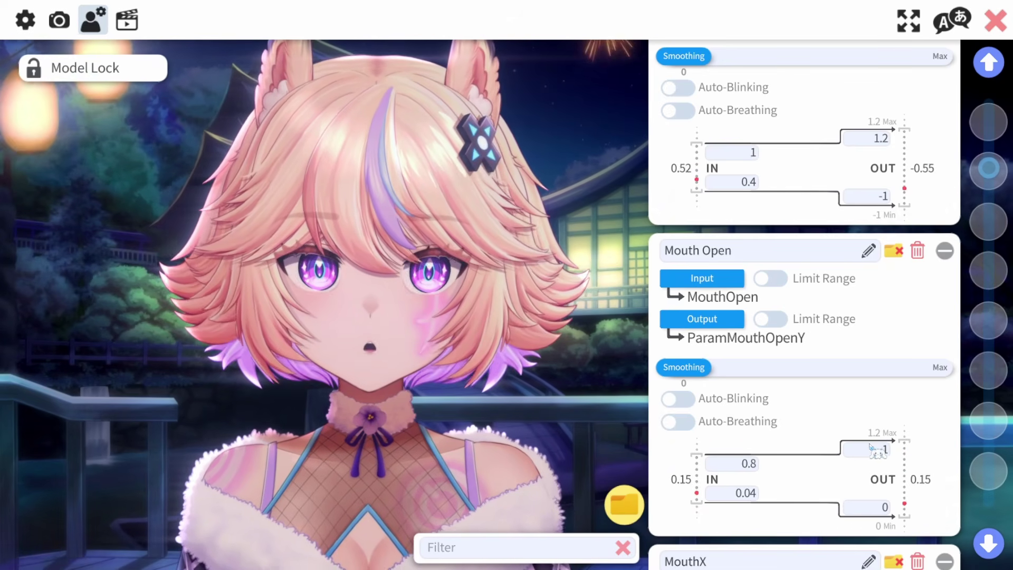
Start replacing the MouthX parameter's upper input value with a decimal fraction and select its lower input value for editing
left_click(989, 543)
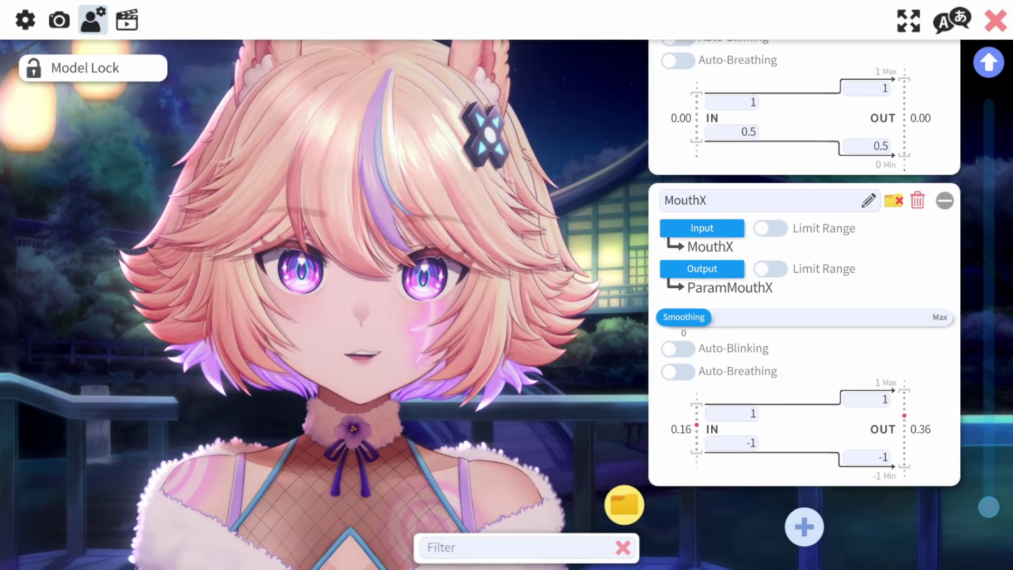
left_click(743, 417)
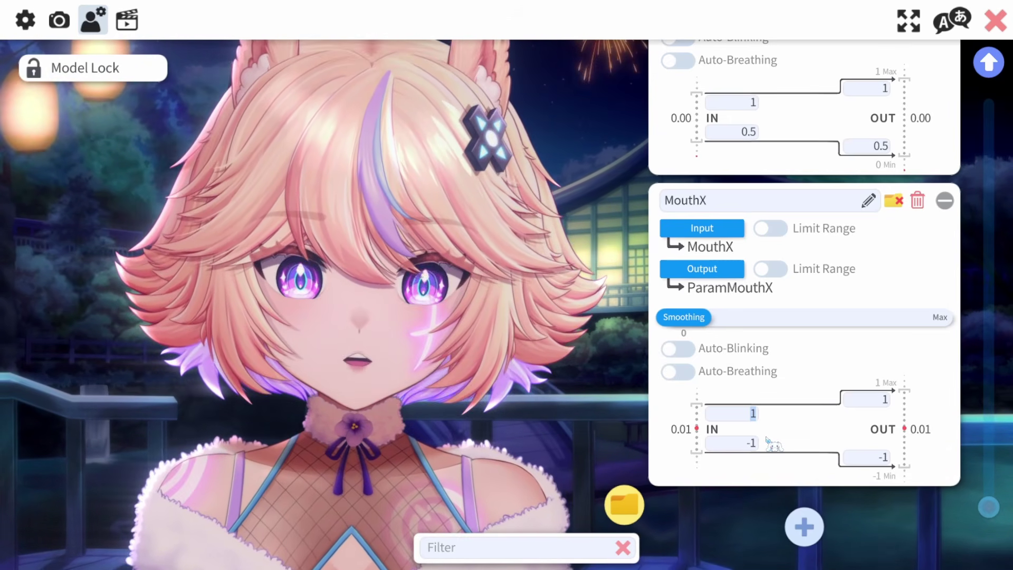
key("BackSpace")
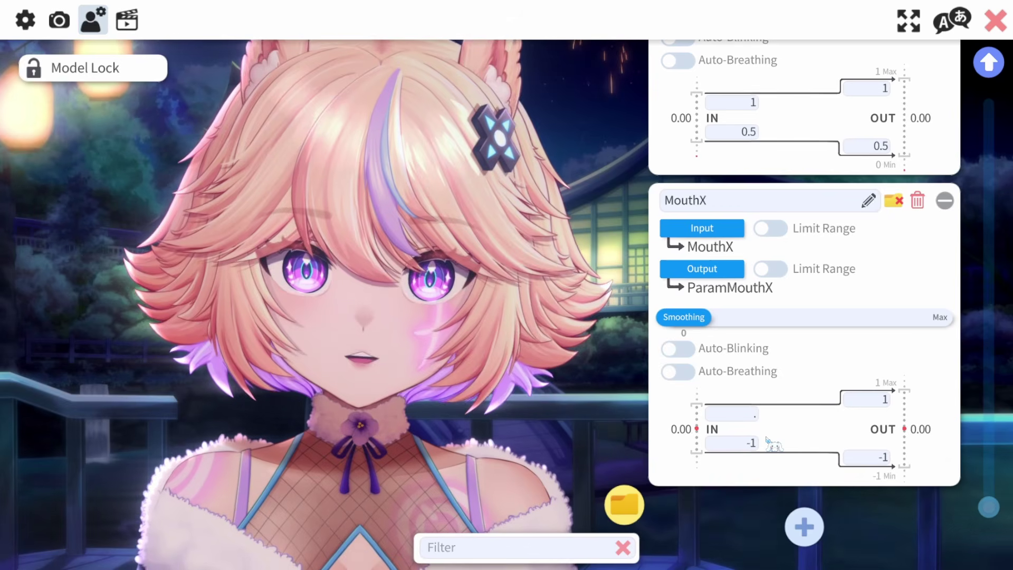
left_click(746, 446)
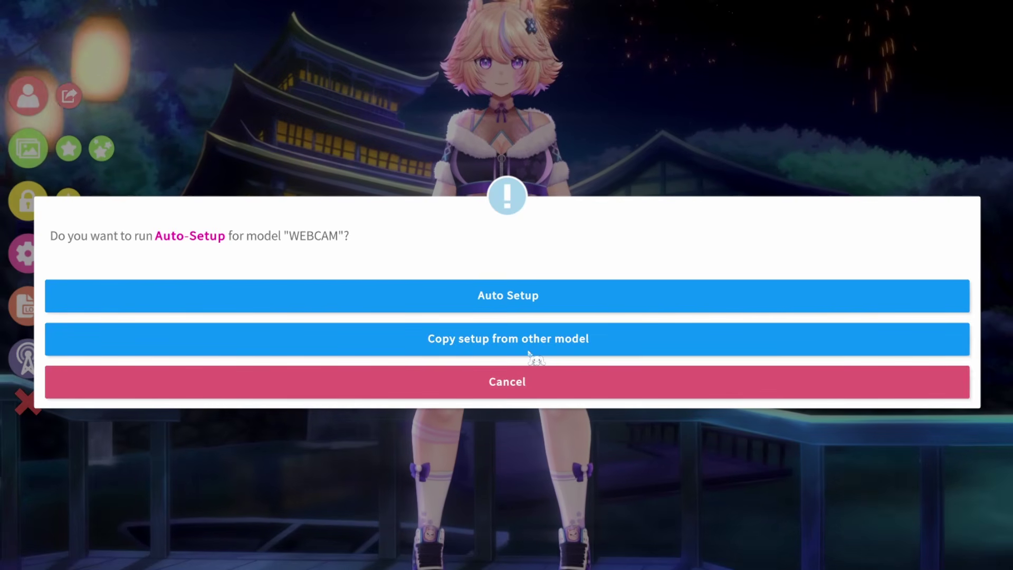
Run Auto Setup for the WEBCAM model and enlarge the model to frame its head and shoulders
left_click(442, 295)
left_click(707, 297)
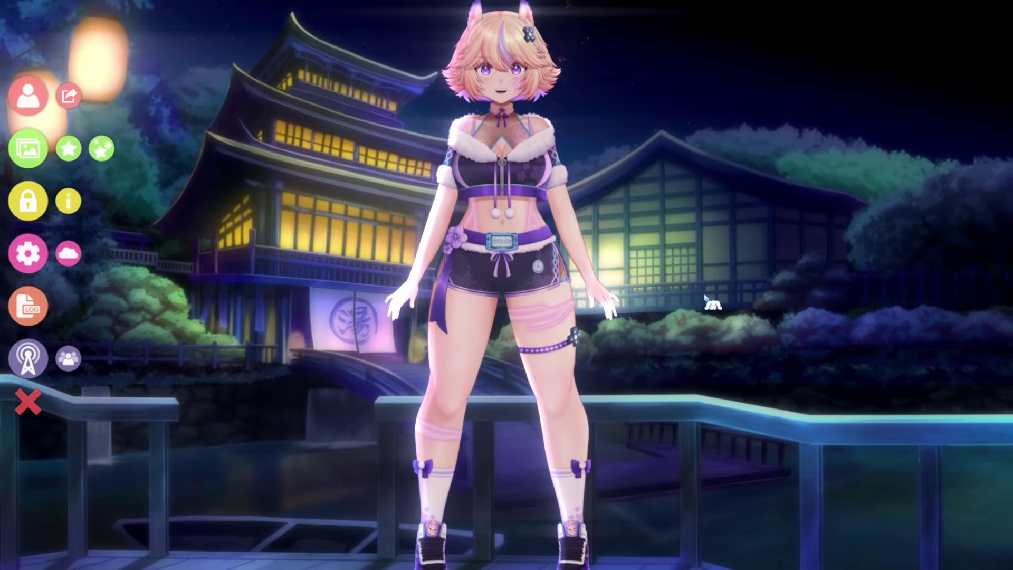
scroll(496, 260, "up", 6)
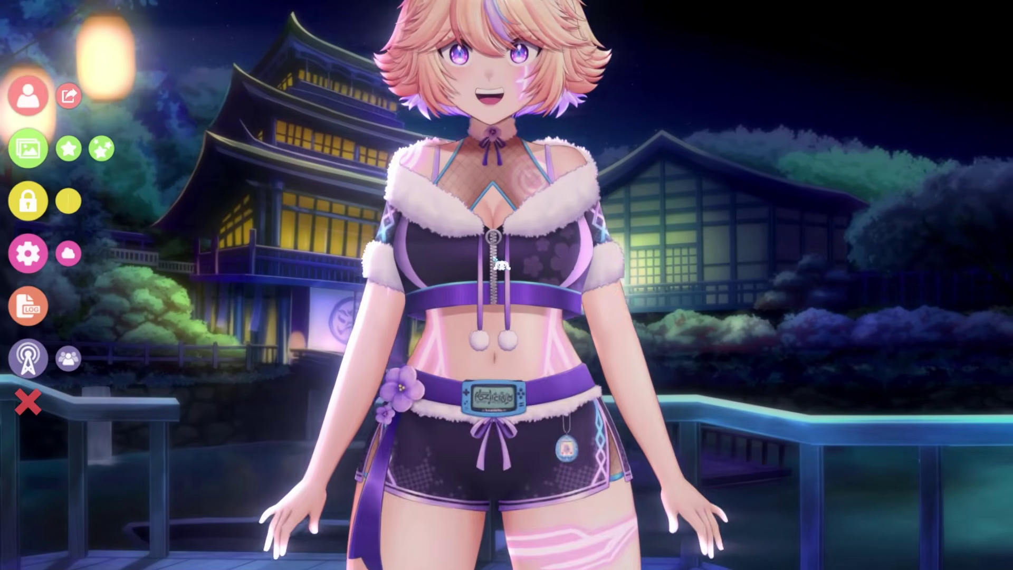
scroll(495, 259, "up", 6)
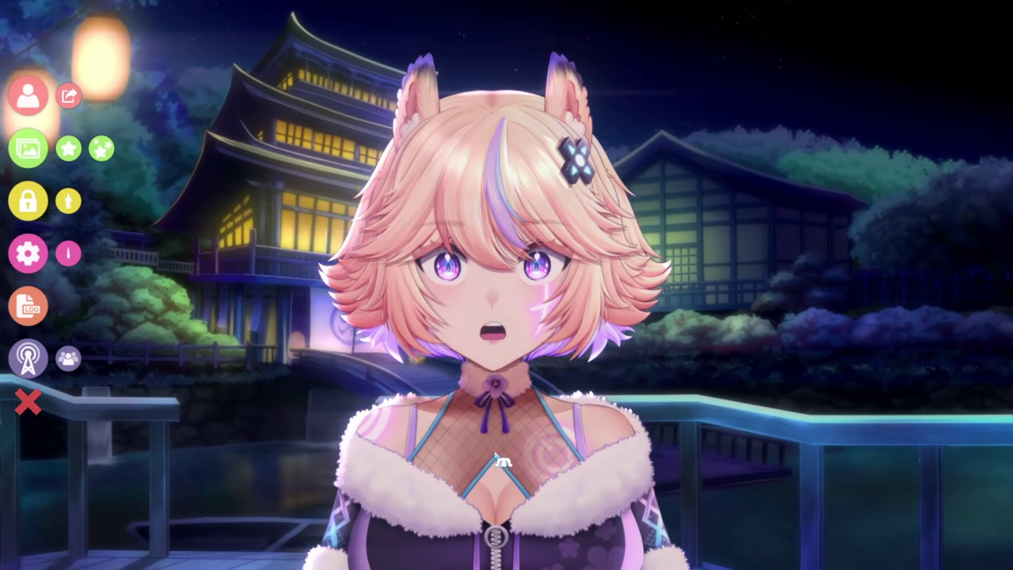
scroll(491, 496, "up", 4)
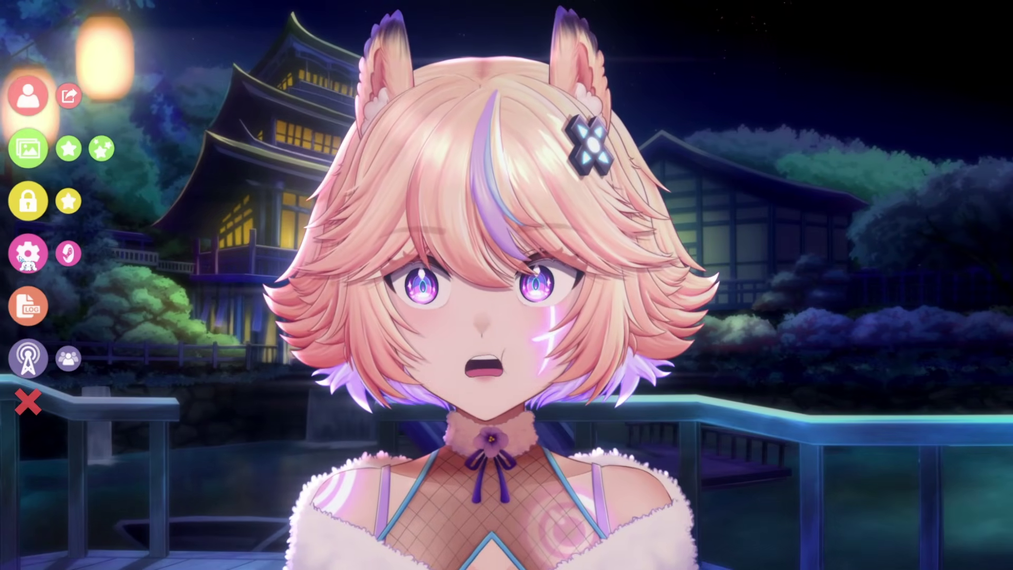
Set the upper output value of the WEBCAM model's Mouth Open parameter to 1.2
left_click(20, 257)
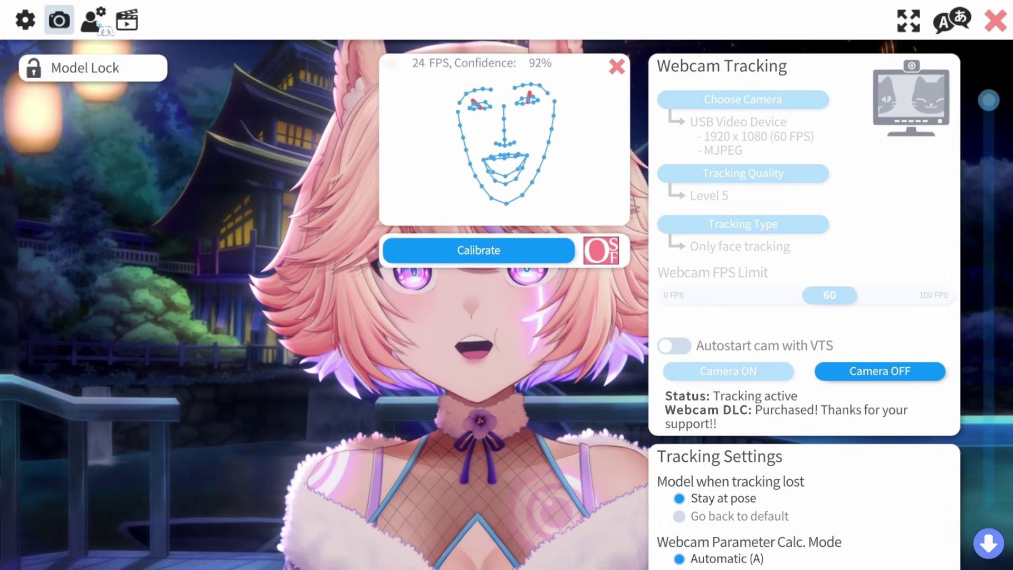
left_click(95, 22)
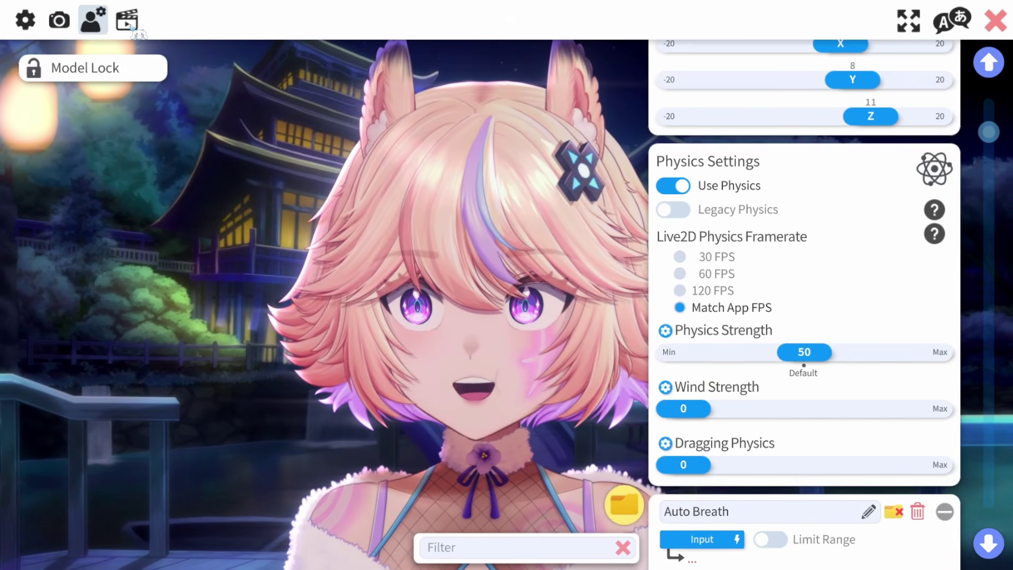
left_click(130, 23)
left_click(93, 20)
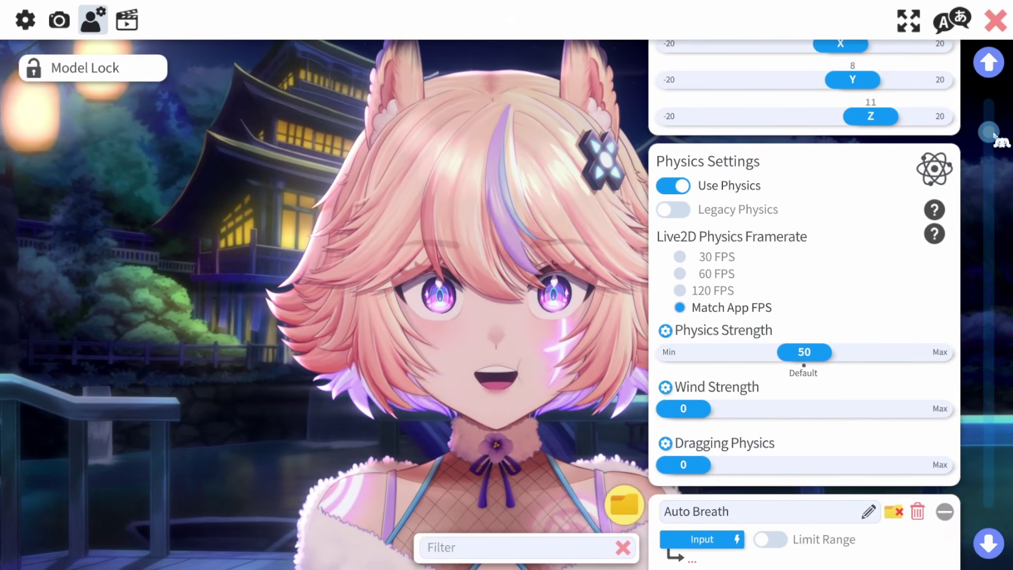
left_click_drag(994, 134, 957, 502)
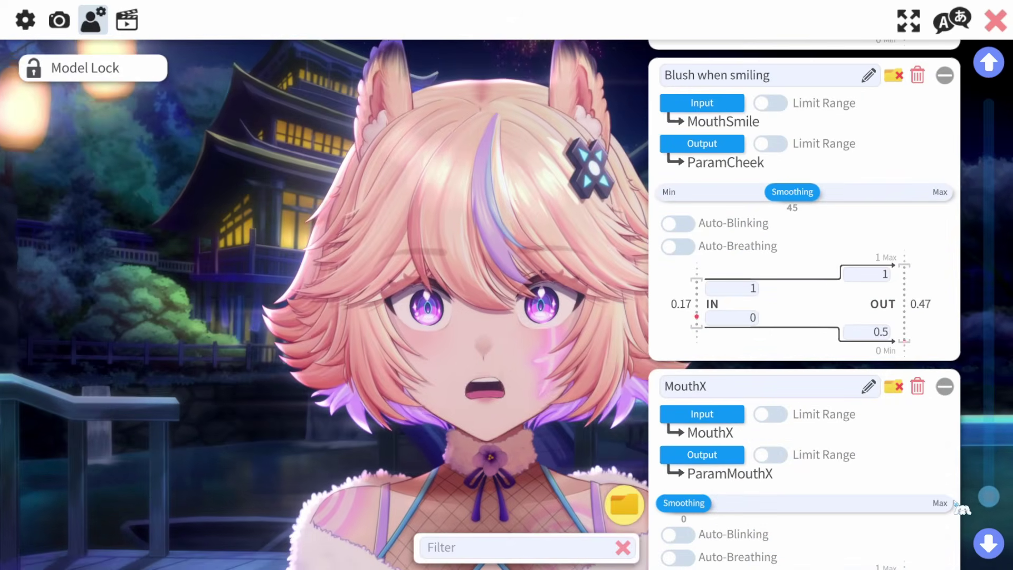
scroll(848, 290, "up", 1)
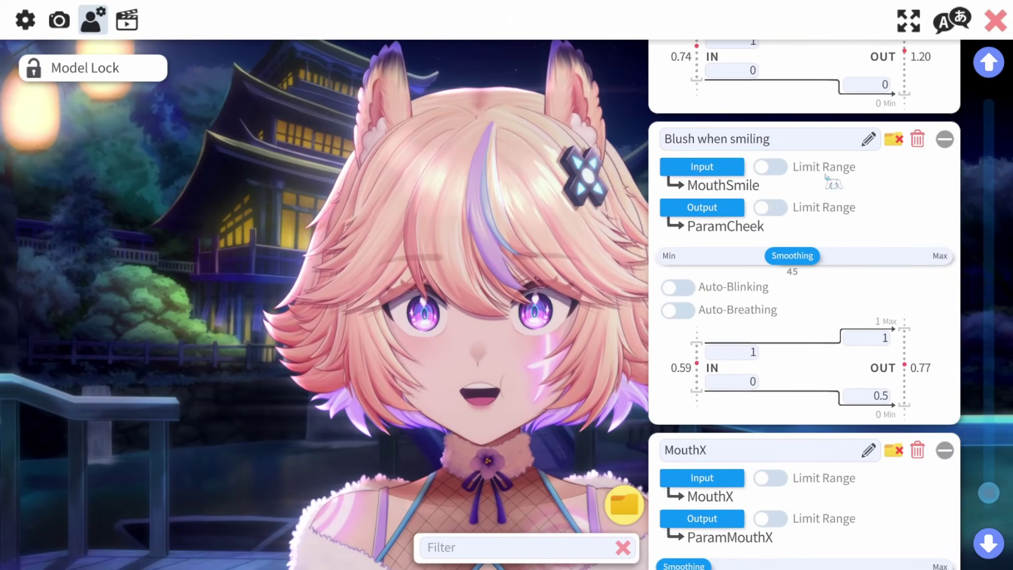
scroll(908, 327, "down", 4)
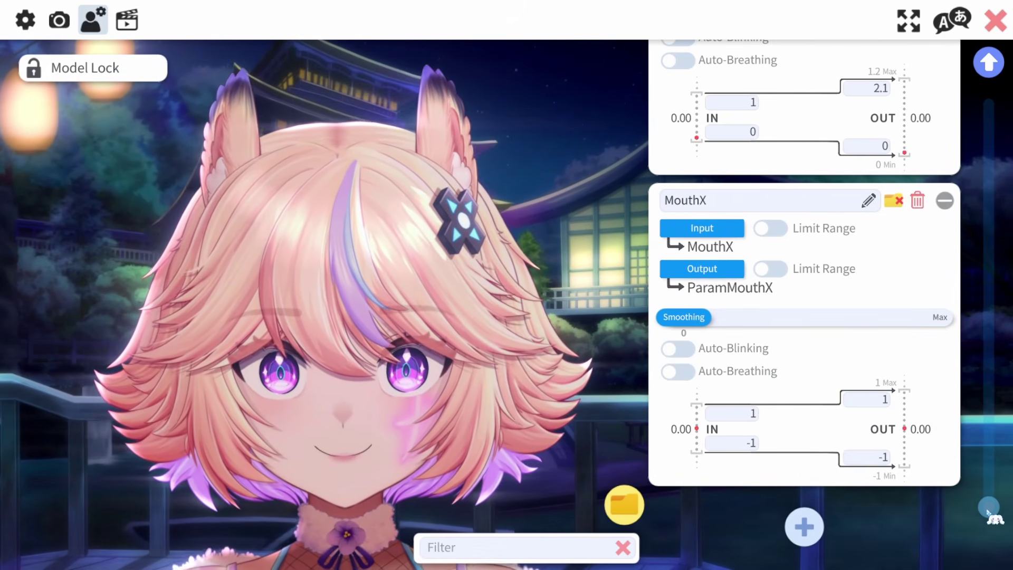
mouse_move(989, 511)
left_mouse_down()
mouse_move(988, 477)
mouse_move(983, 492)
left_mouse_up()
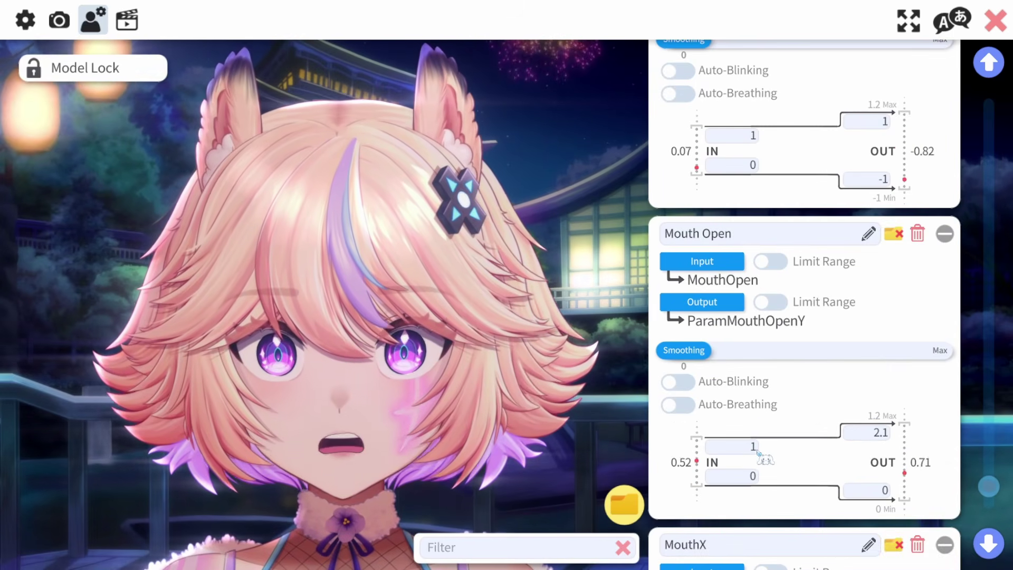
left_click(879, 432)
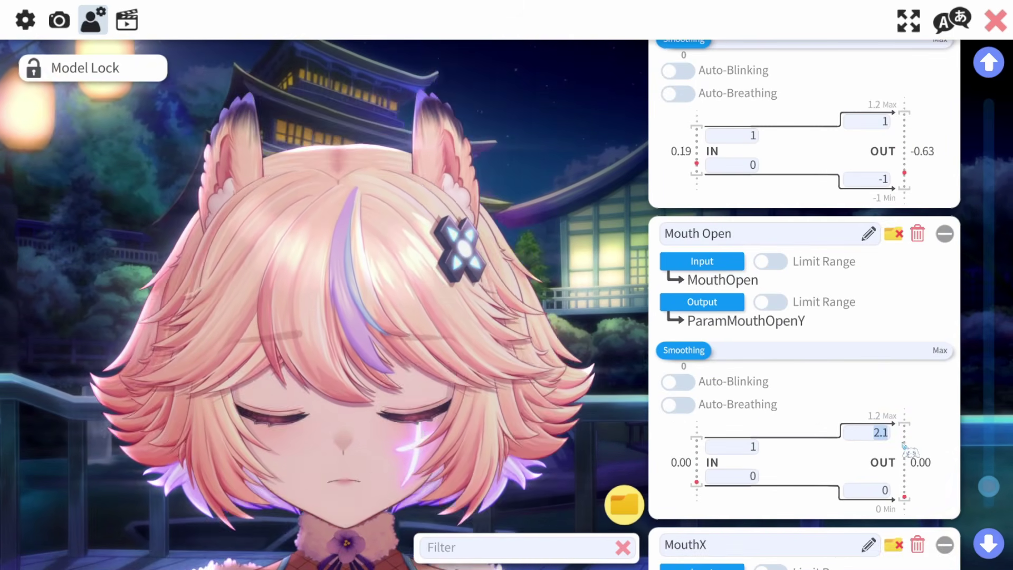
type("1.2")
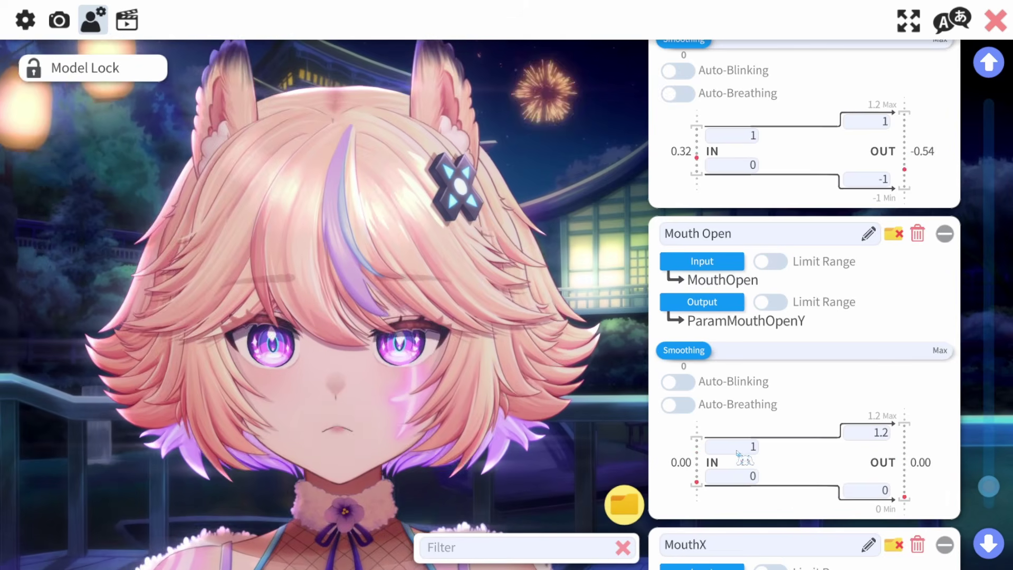
Open the webcam tracking settings and examine the blink, eye, mouth and brow sensitivity options
left_click(25, 22)
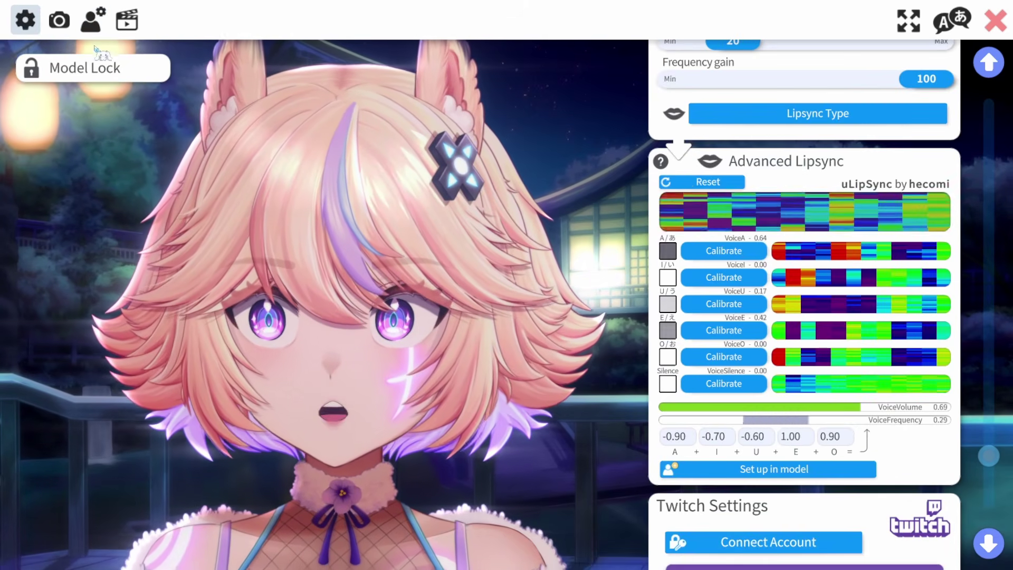
left_click(57, 26)
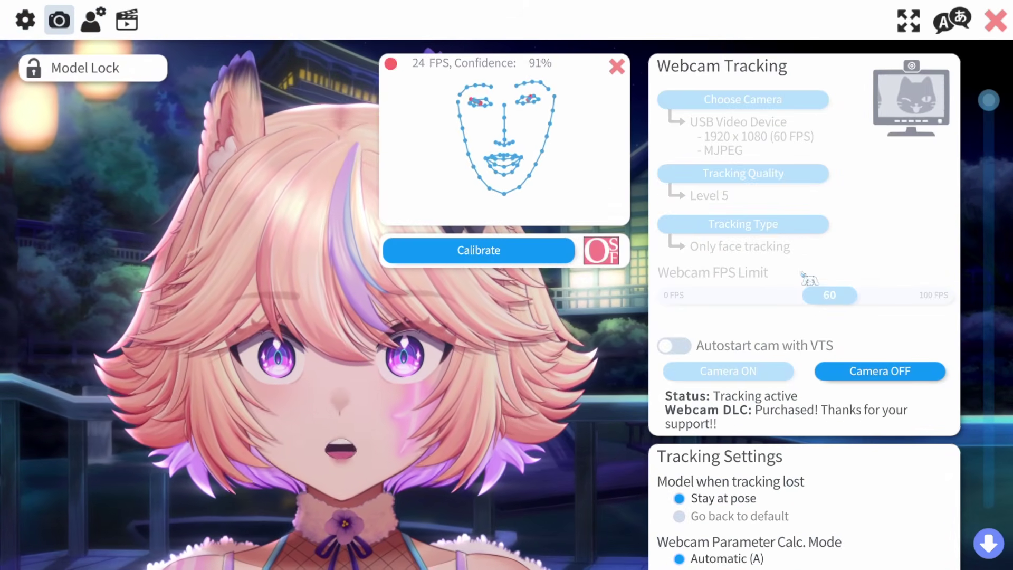
scroll(864, 267, "down", 1)
scroll(871, 269, "down", 7)
scroll(874, 269, "up", 2)
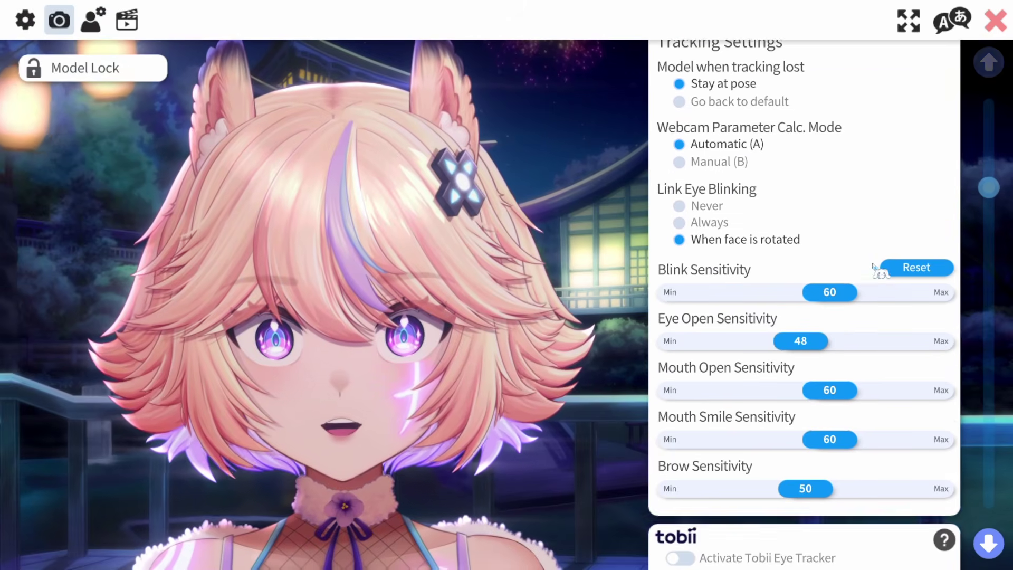
scroll(879, 271, "down", 1)
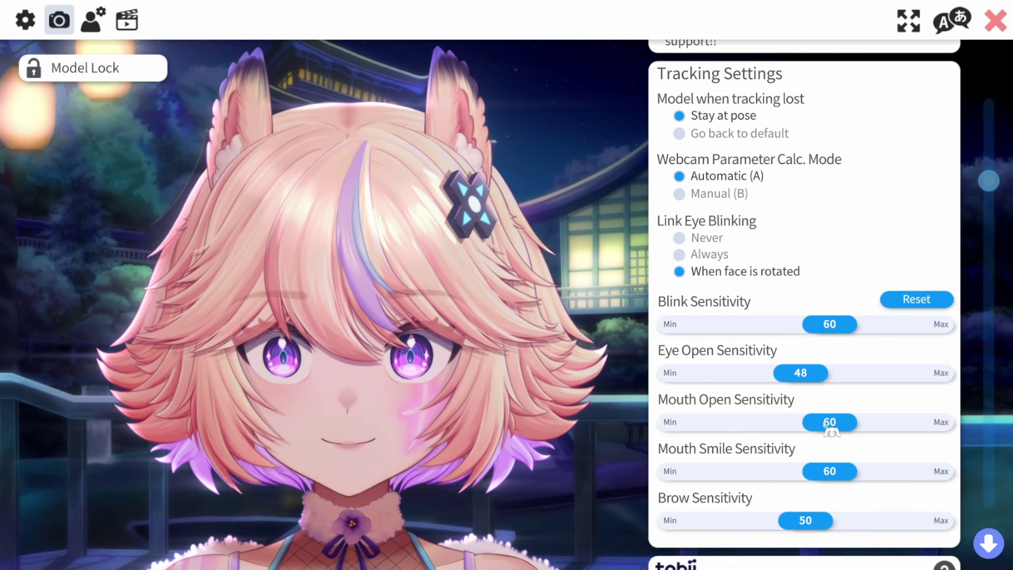
Lower the webcam tracking sensitivities to Blink 32, Eye Open 13, Mouth Open 18, Mouth Smile 20 and Brow 15
left_click_drag(830, 427, 721, 426)
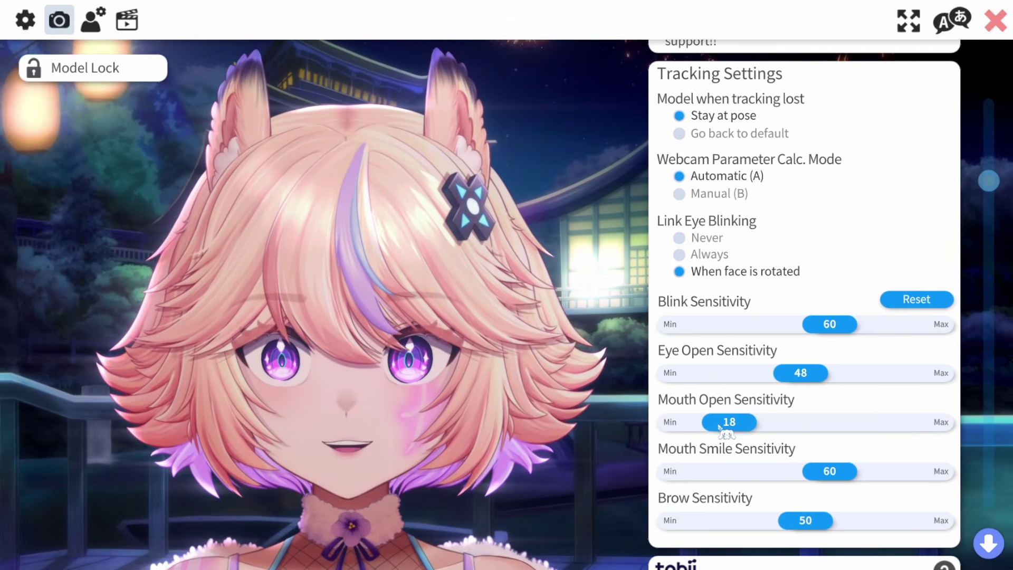
left_click_drag(800, 378, 728, 388)
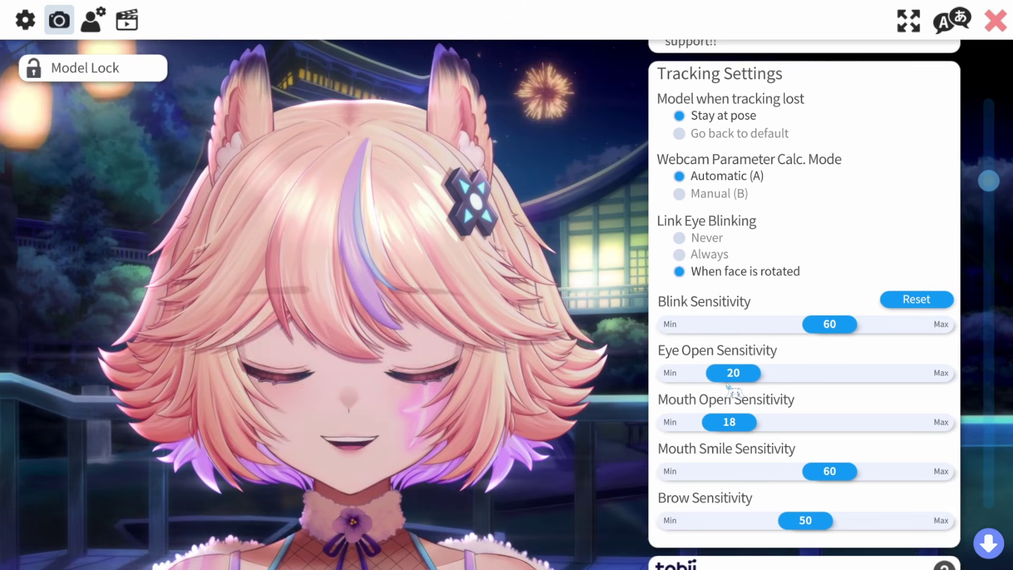
left_click_drag(731, 381, 716, 381)
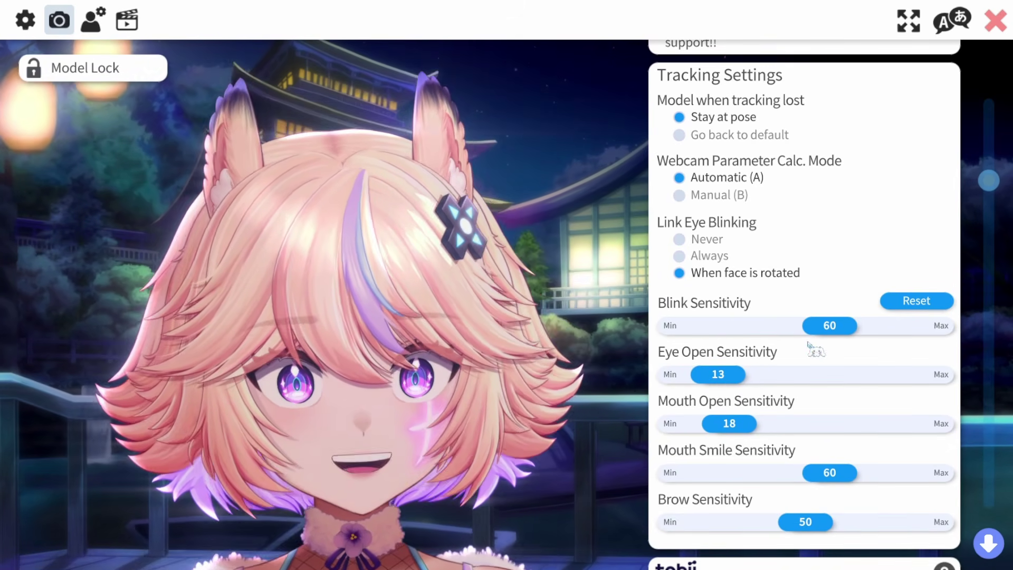
left_click_drag(843, 328, 768, 334)
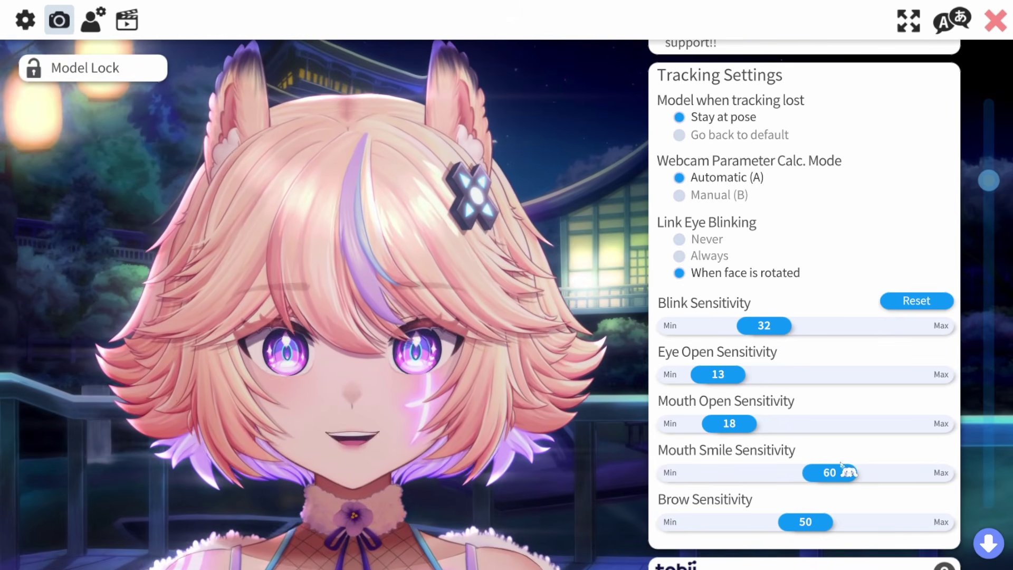
left_click_drag(824, 525, 728, 530)
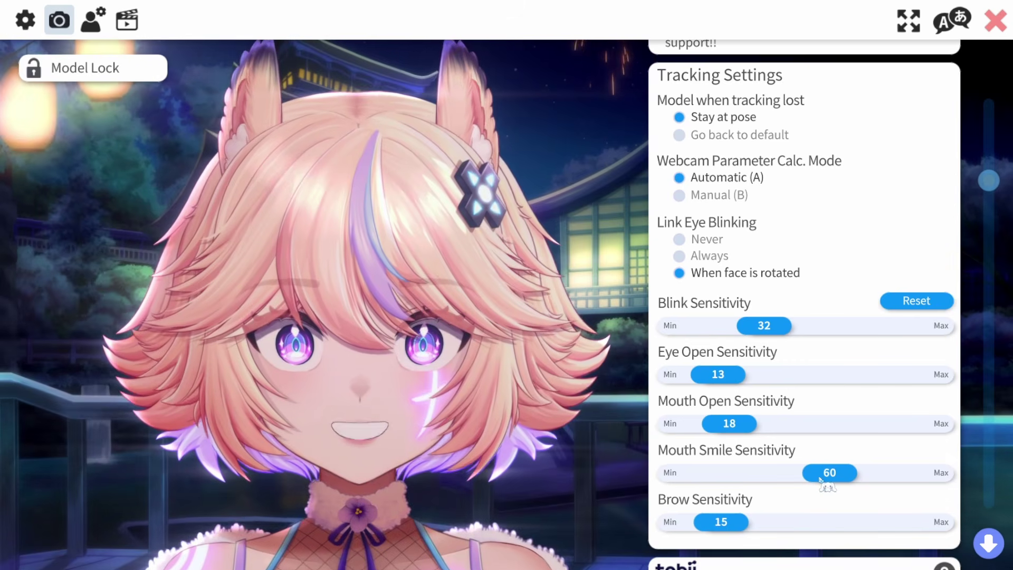
left_click_drag(826, 477, 716, 478)
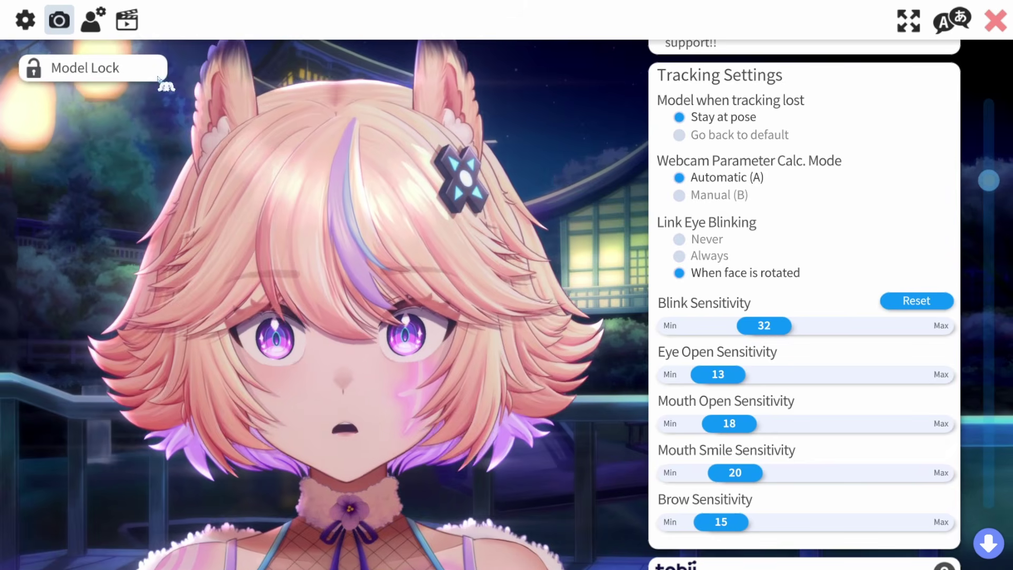
Return to the model's parameter settings and try -.1, -.03 and -.01 as the lower input value of Mouth Open
left_click(93, 20)
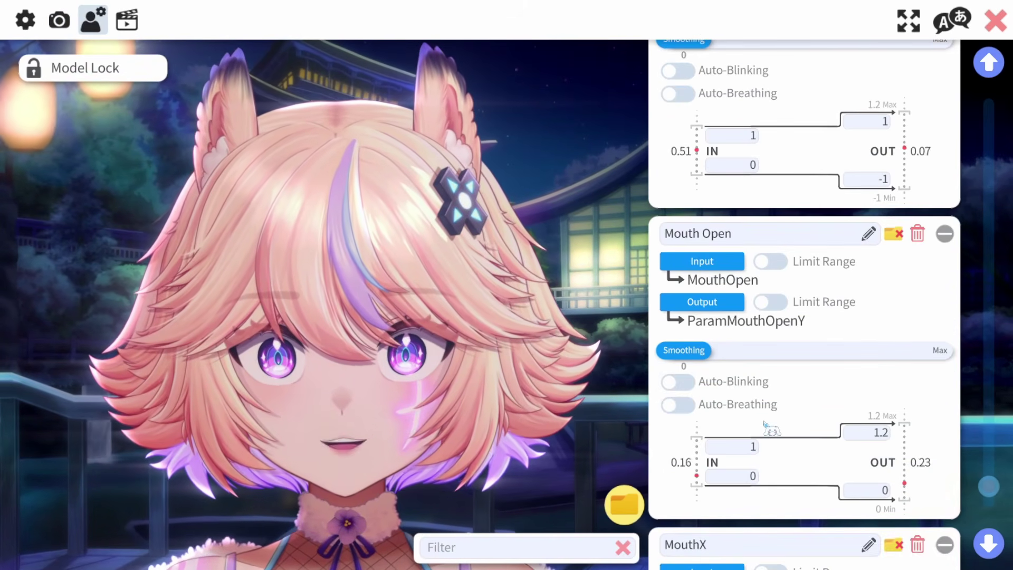
scroll(760, 428, "down", 3)
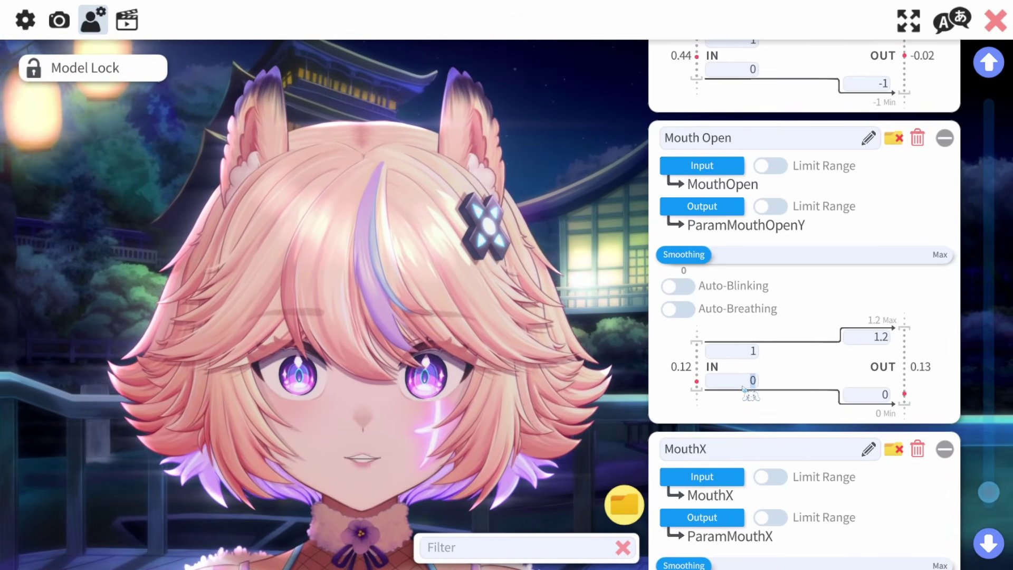
type("-")
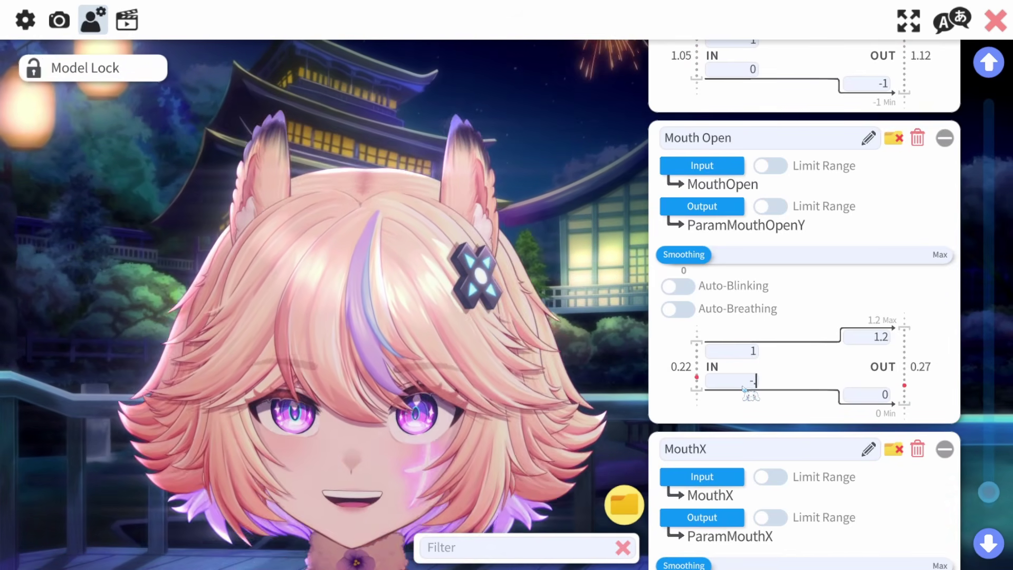
type(".3")
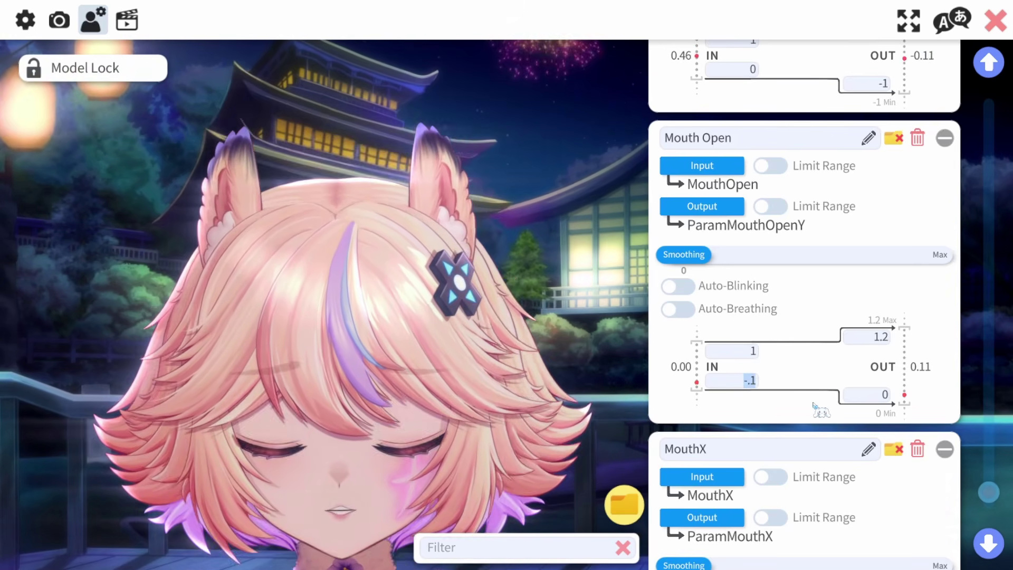
type(".03")
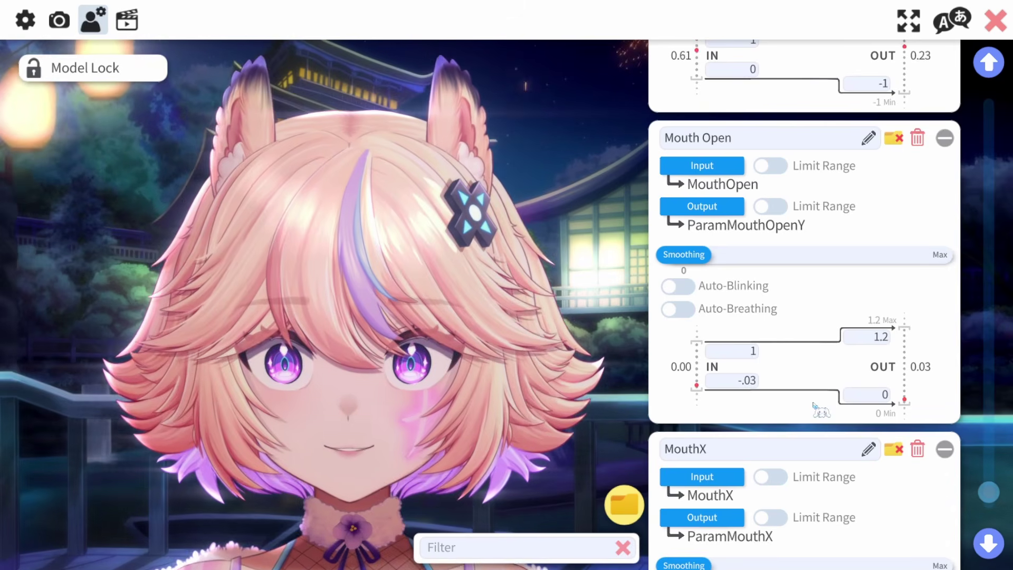
type("-.01")
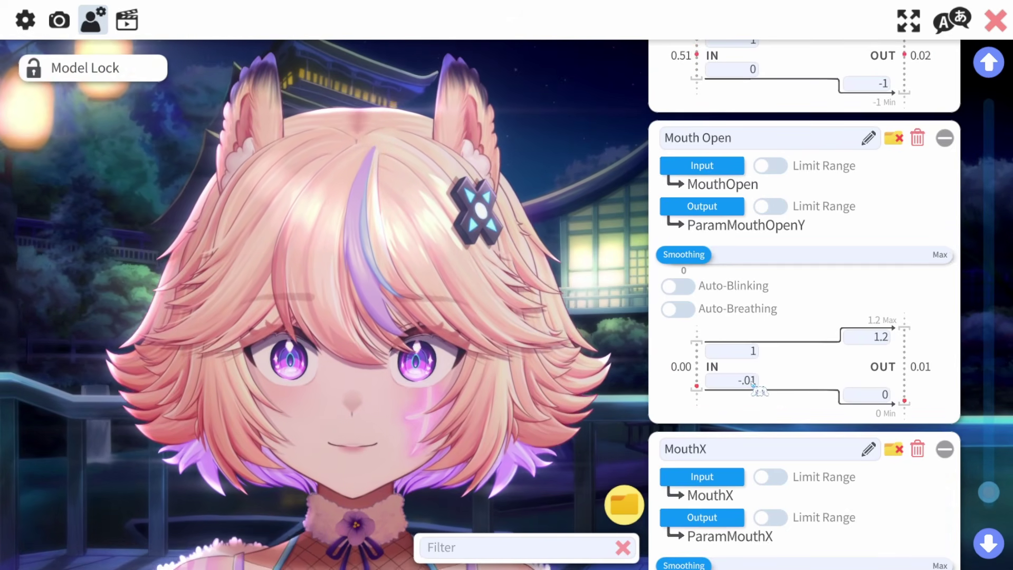
Set the Mouth Open parameter's lower input value to -.02 and its upper input value to .8
left_click(754, 381)
key("BackSpace")
key("BackSpace")
key("BackSpace")
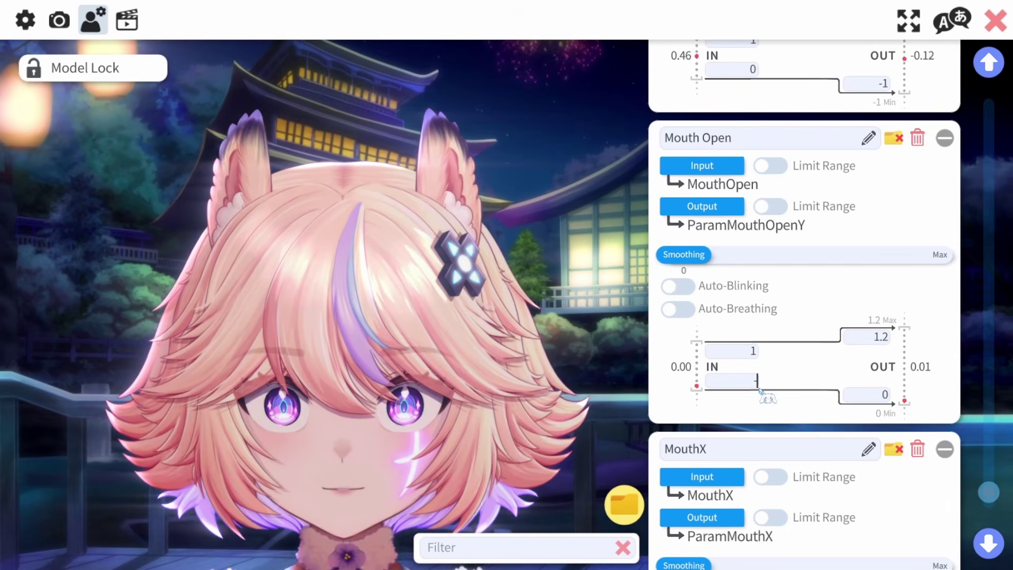
type(".0")
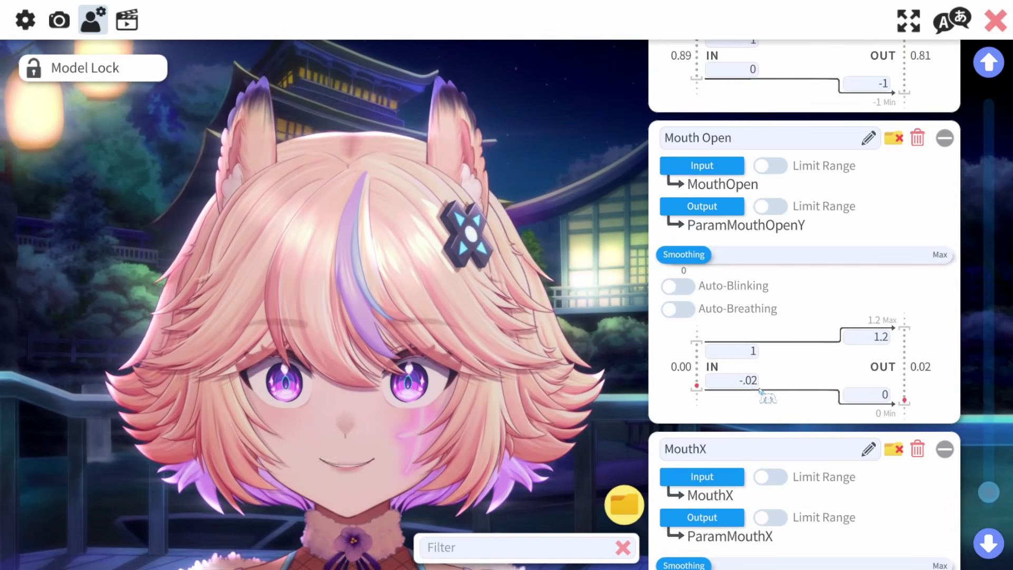
type("2")
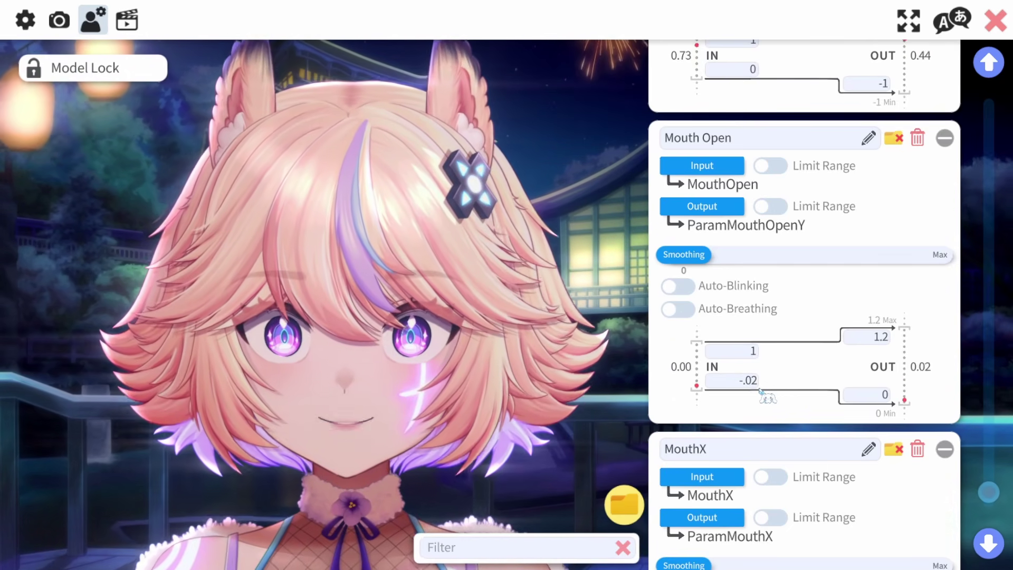
left_click(752, 354)
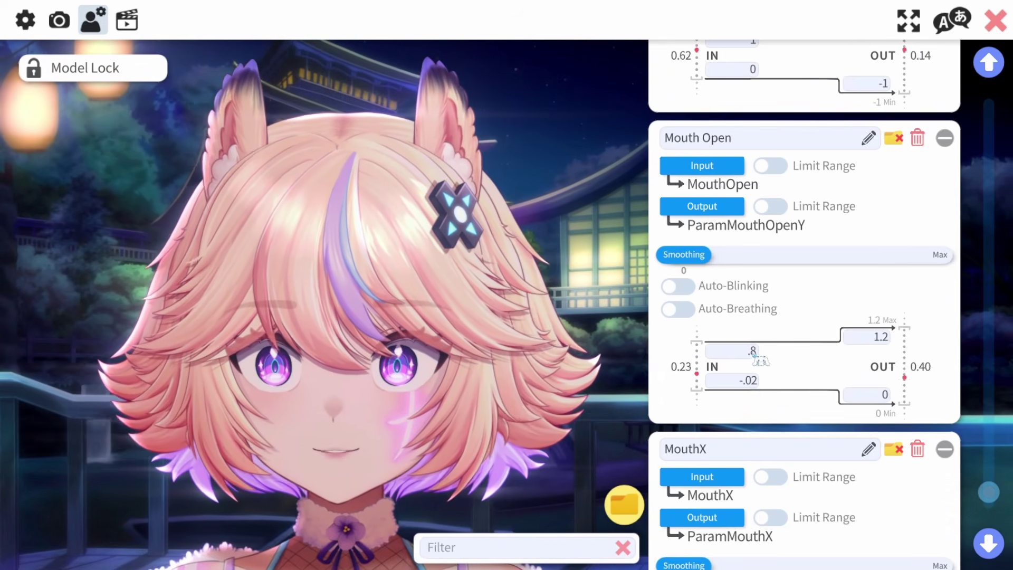
Set the lower input value of the Mouth Smile parameter to .5
scroll(998, 483, "up", 5)
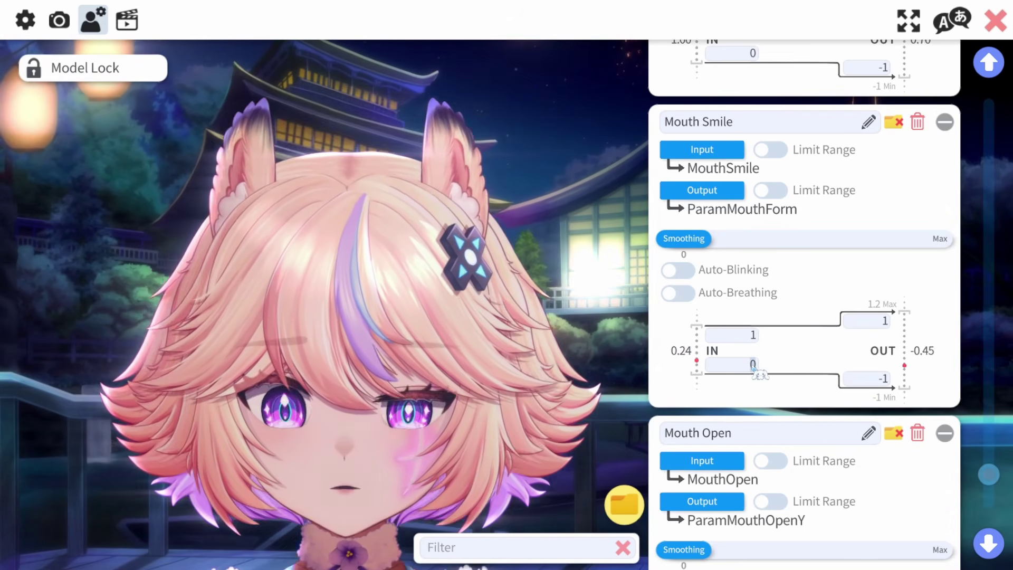
left_click(753, 364)
type(".5")
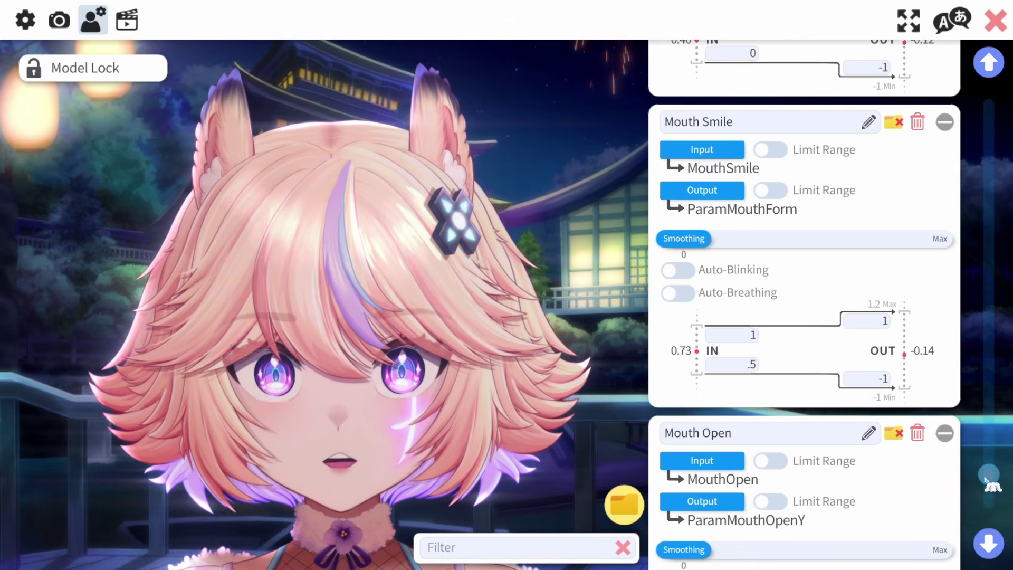
Reset the Advanced Lipsync calibration in the general settings to its default values
left_click(28, 22)
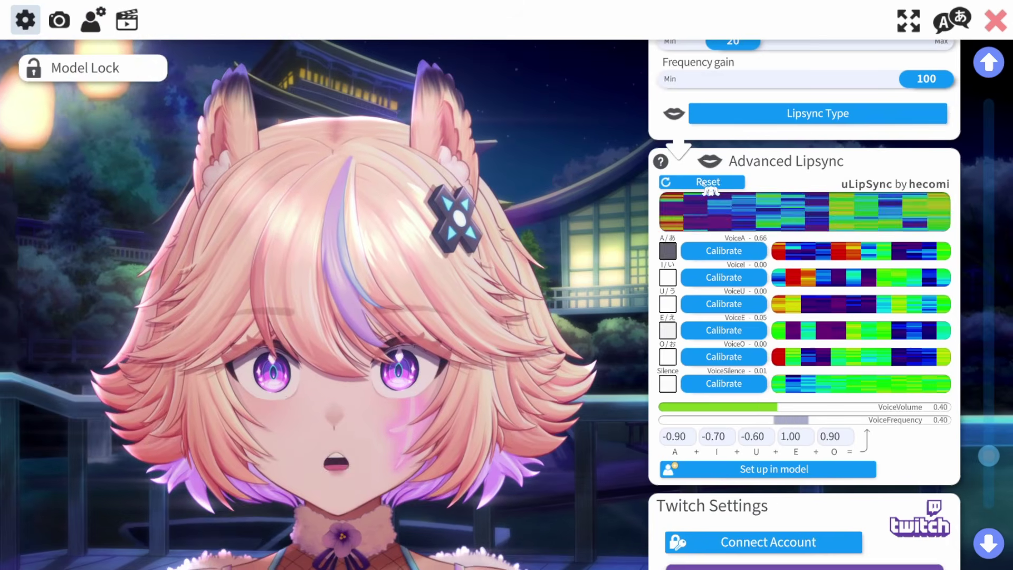
left_click(705, 182)
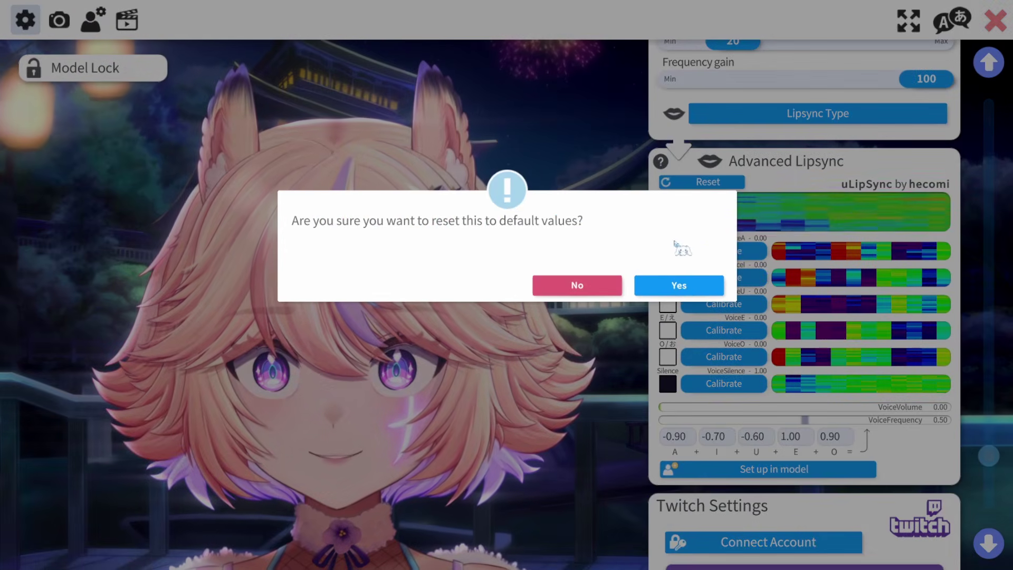
left_click(683, 286)
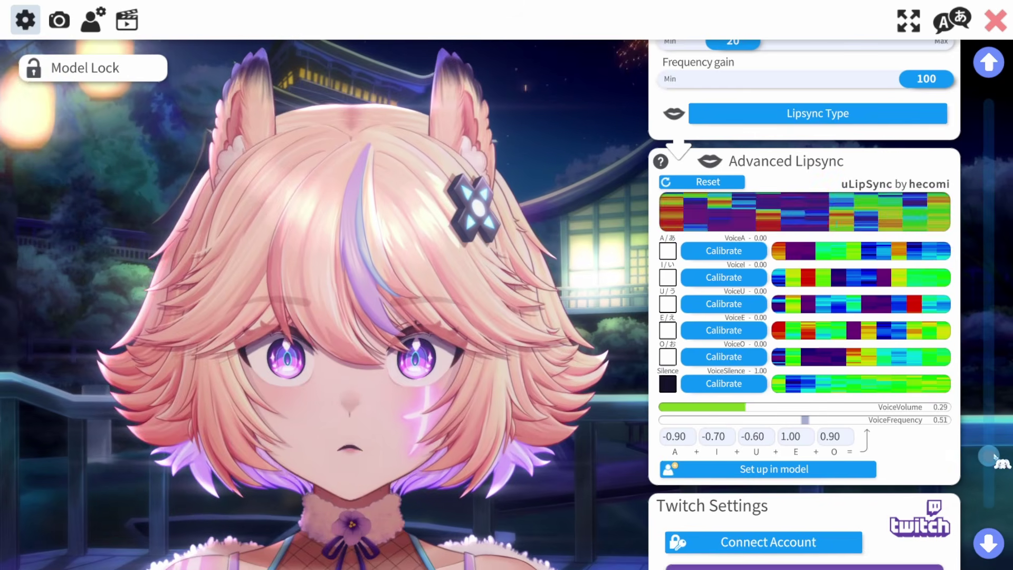
Change the lipsync system type from Advanced Lipsync to Simple Lipsync
left_click(819, 117)
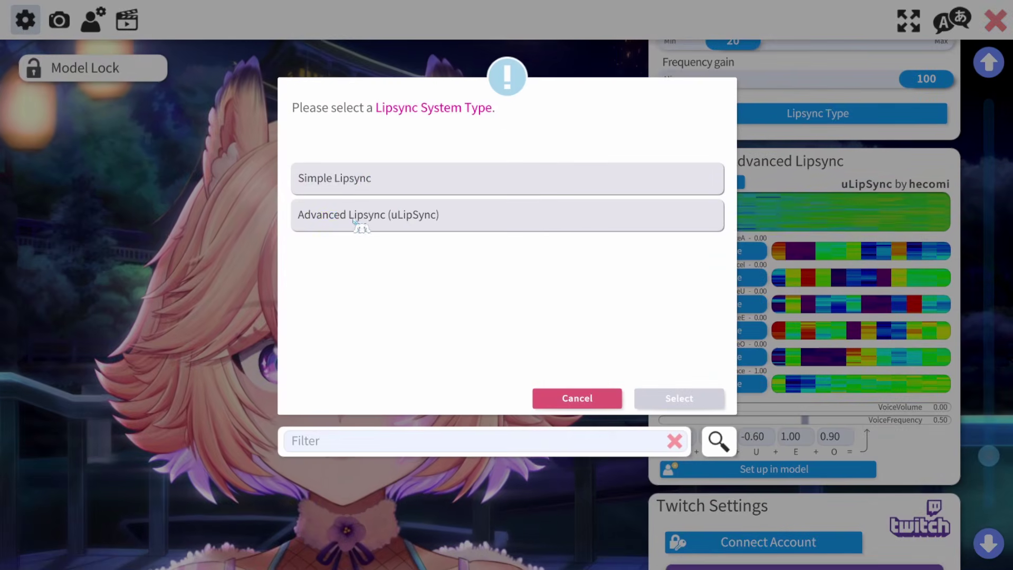
left_click(659, 399)
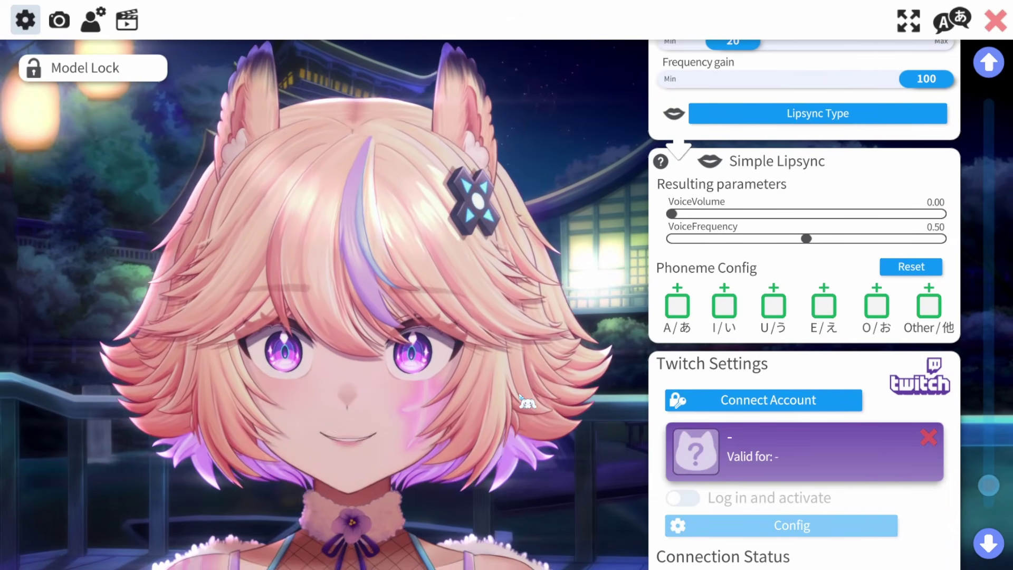
left_click_drag(987, 483, 970, 102)
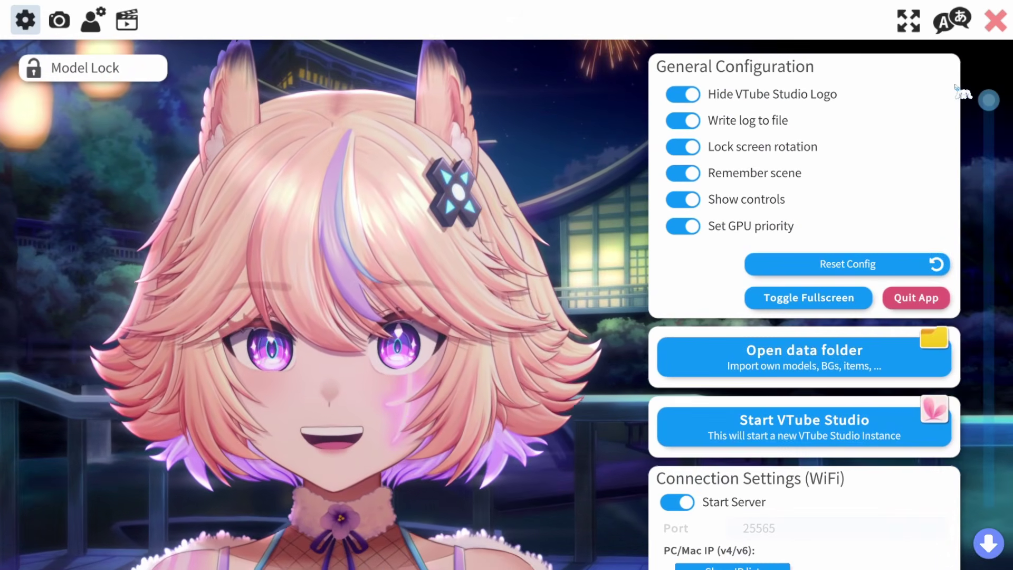
Go to the webcam tracking settings and set the Webcam Parameter Calc. Mode to Automatic (A)
left_click(62, 21)
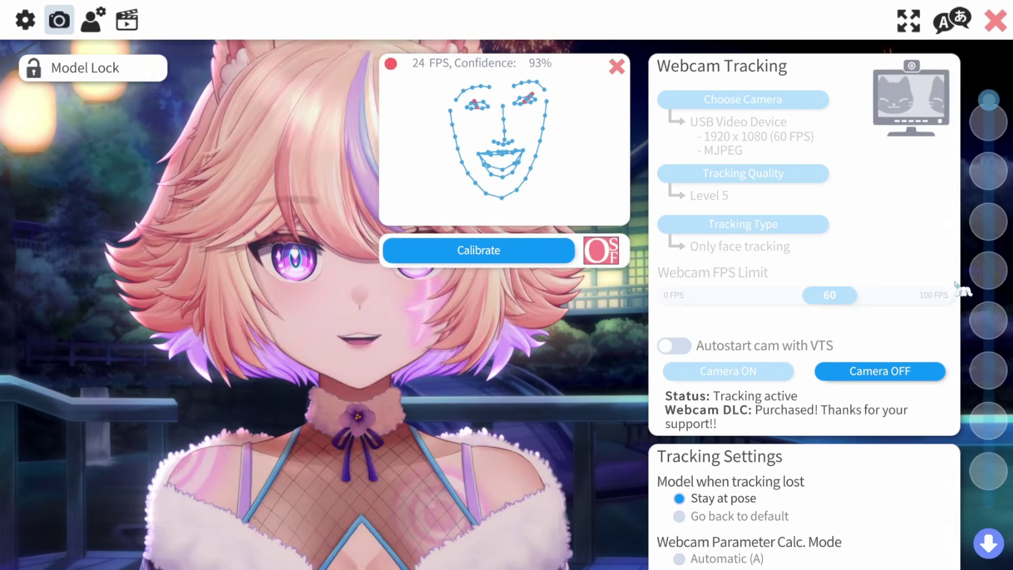
scroll(871, 265, "down", 8)
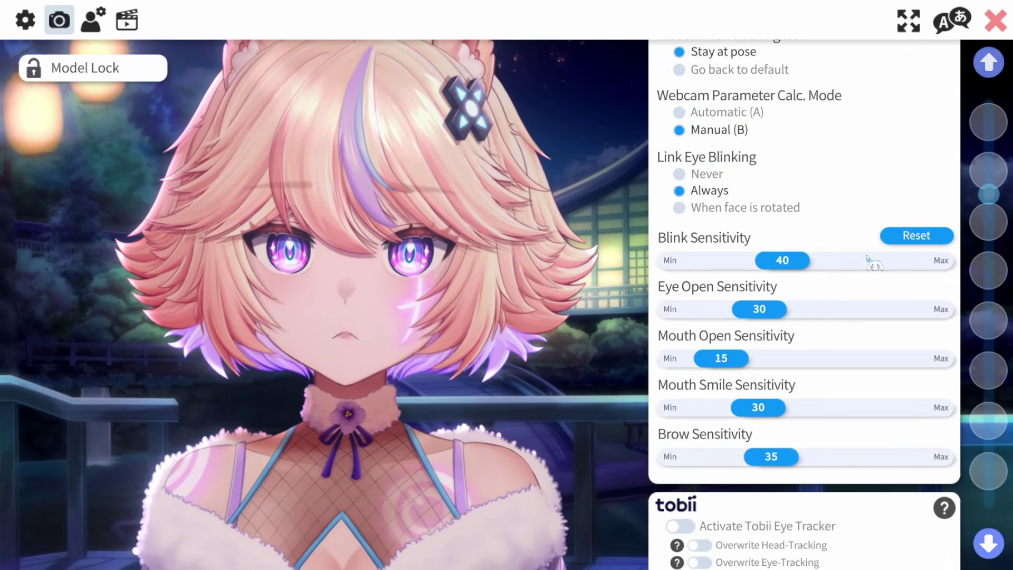
scroll(868, 264, "up", 3)
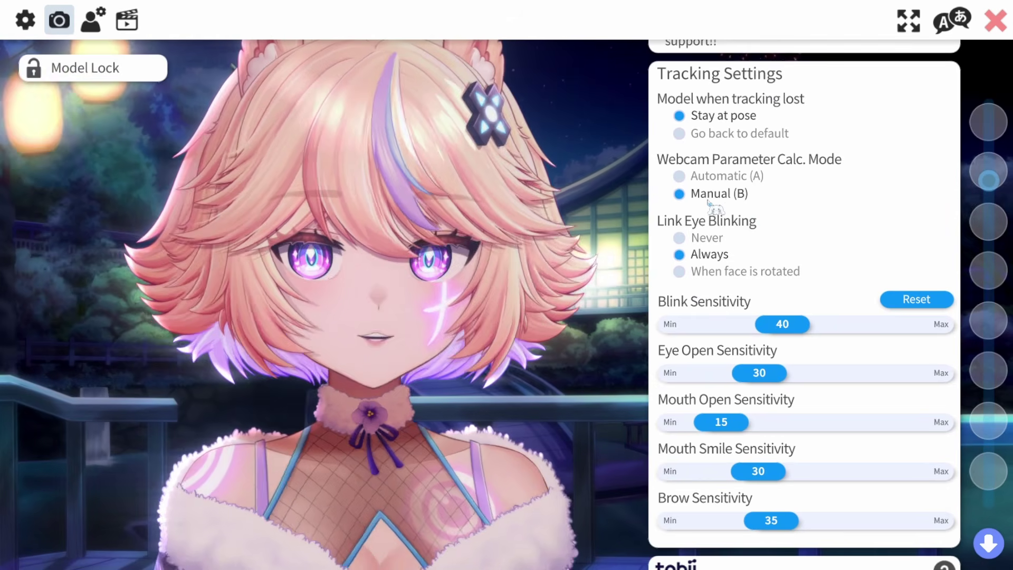
left_click(681, 177)
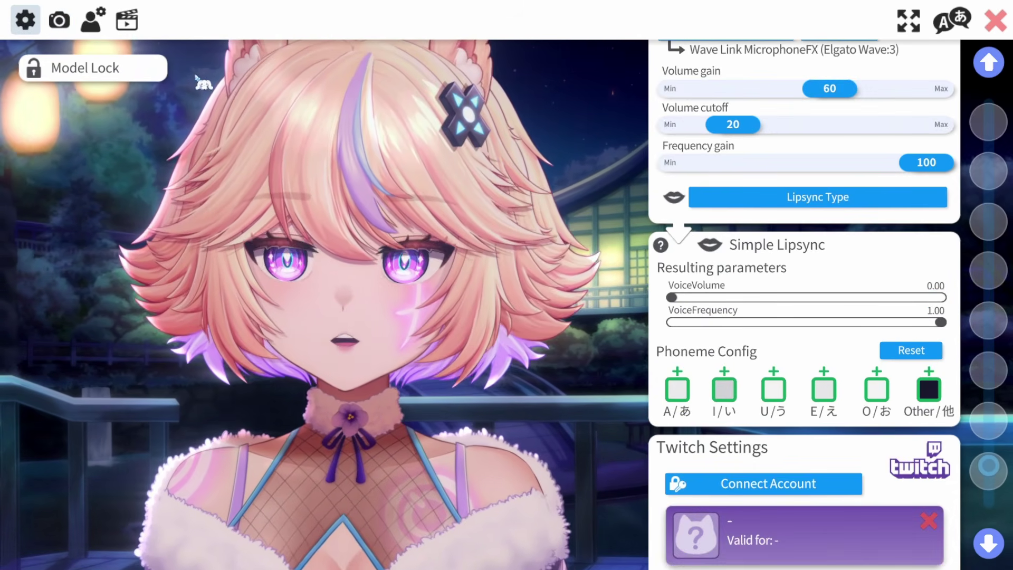
Examine the model's input ranges, output ranges and smoothing for the mouth, blush, face rotation, body rotation and eye parameters
left_click(92, 29)
scroll(866, 273, "down", 15)
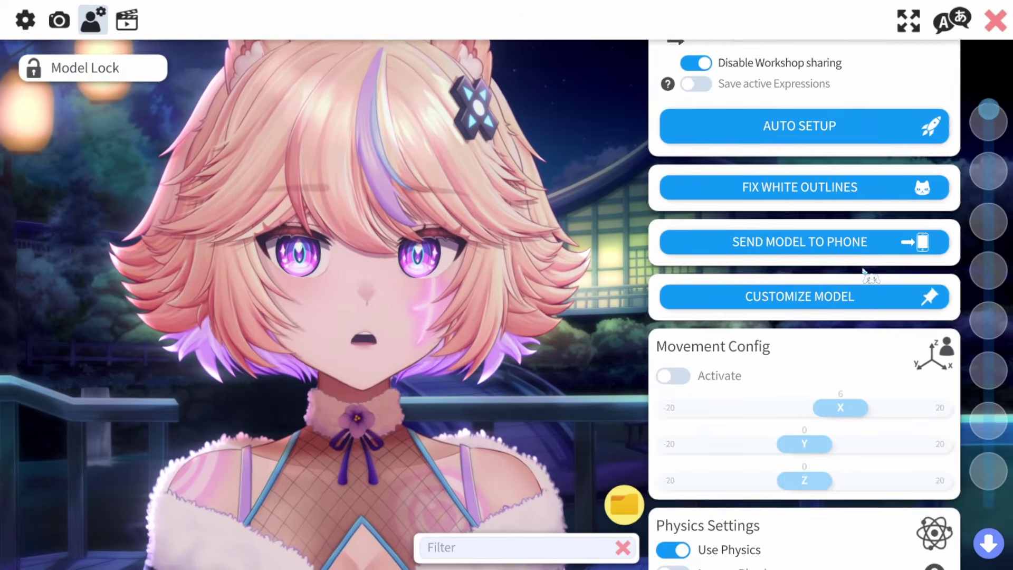
scroll(865, 274, "down", 5)
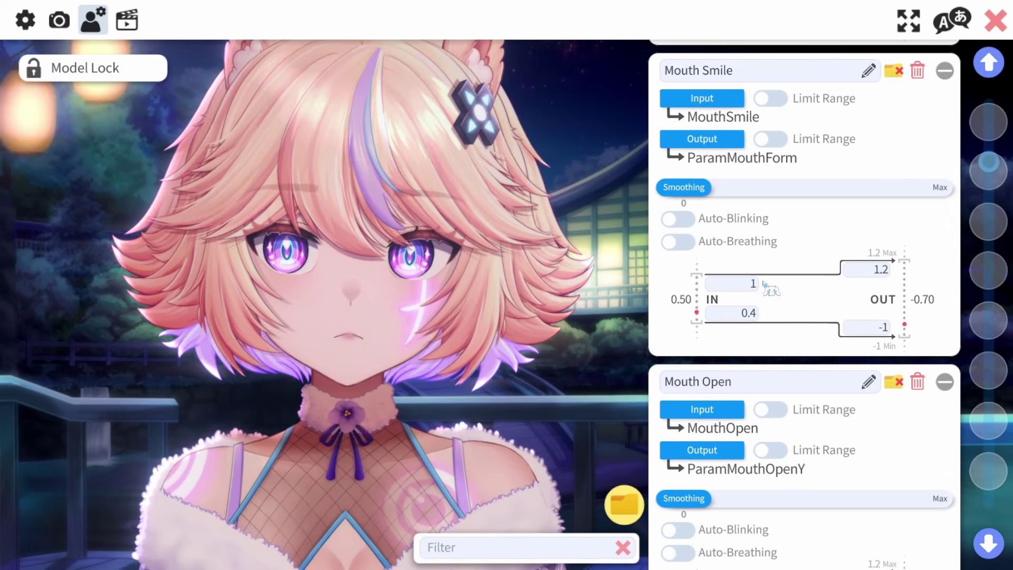
scroll(818, 275, "down", 3)
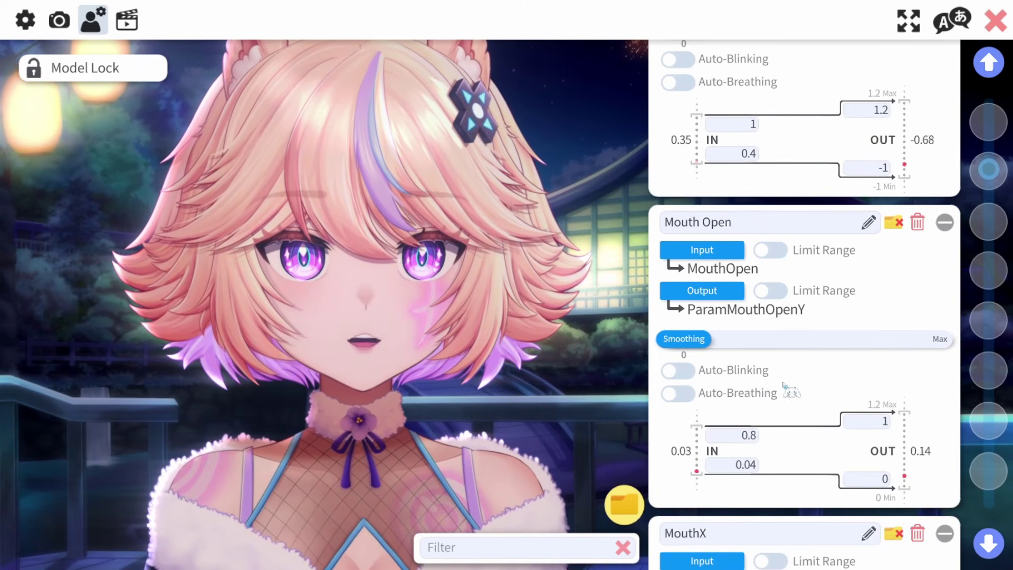
scroll(802, 347, "down", 8)
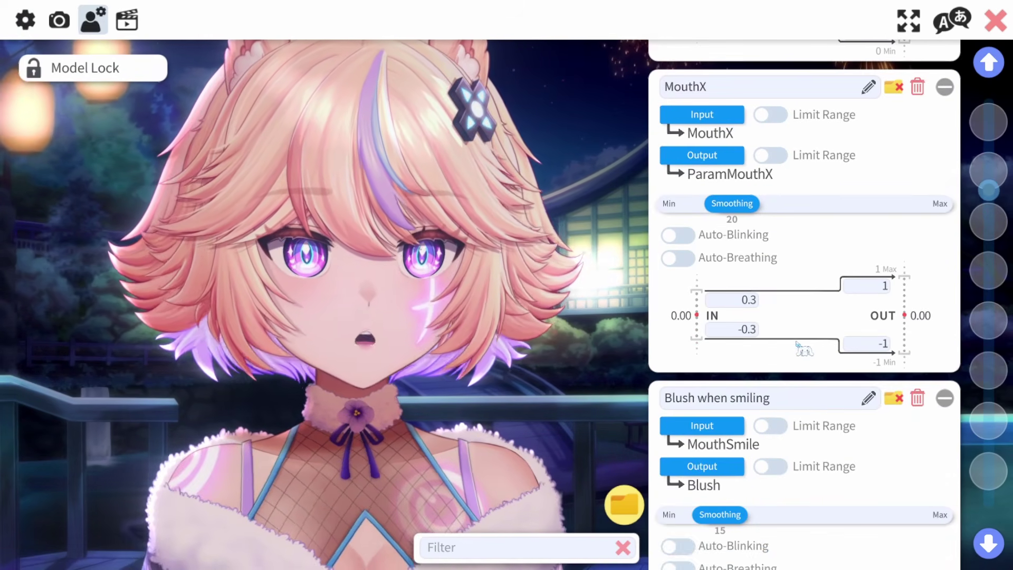
scroll(774, 317, "down", 14)
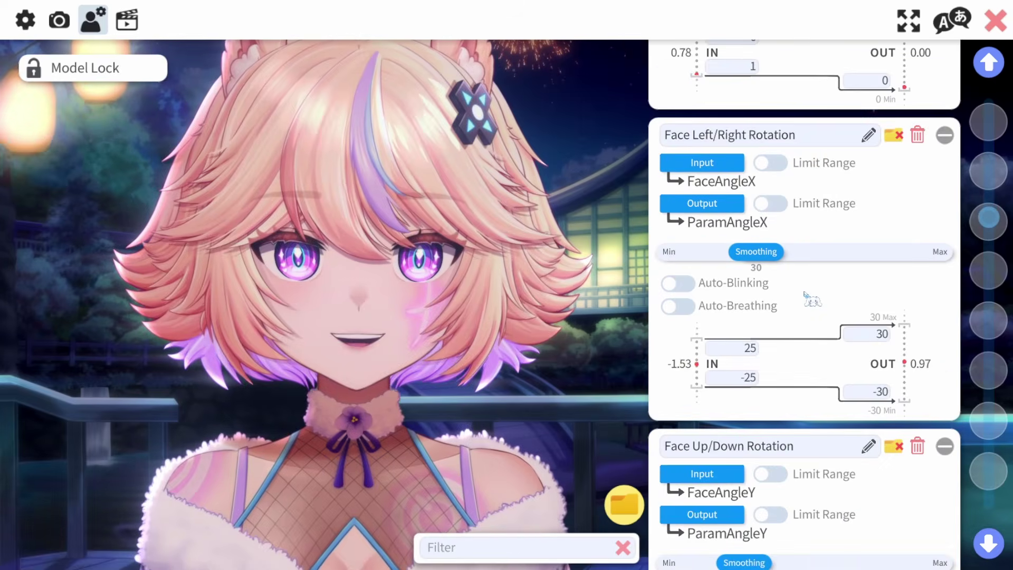
scroll(812, 299, "down", 20)
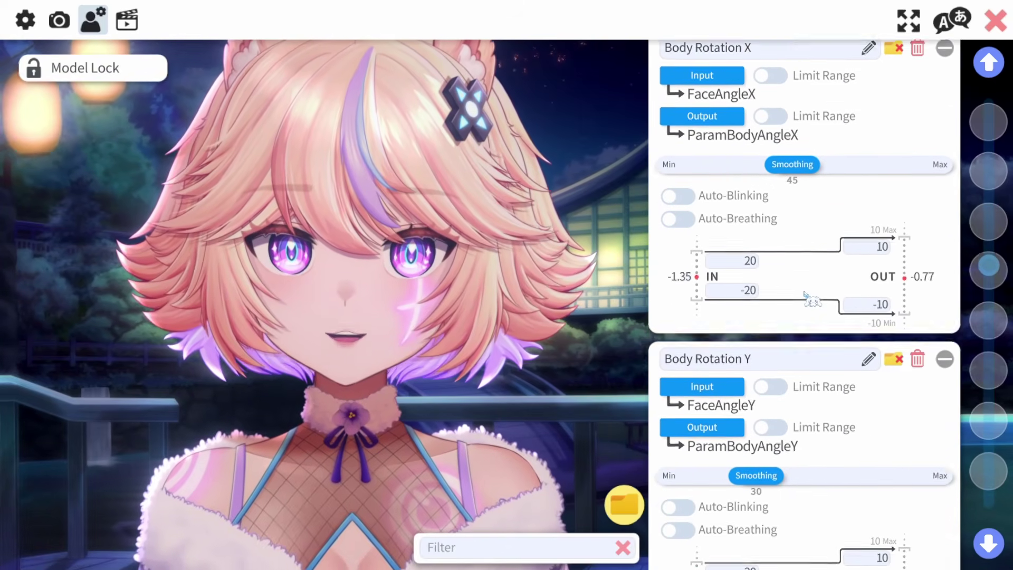
scroll(806, 297, "down", 16)
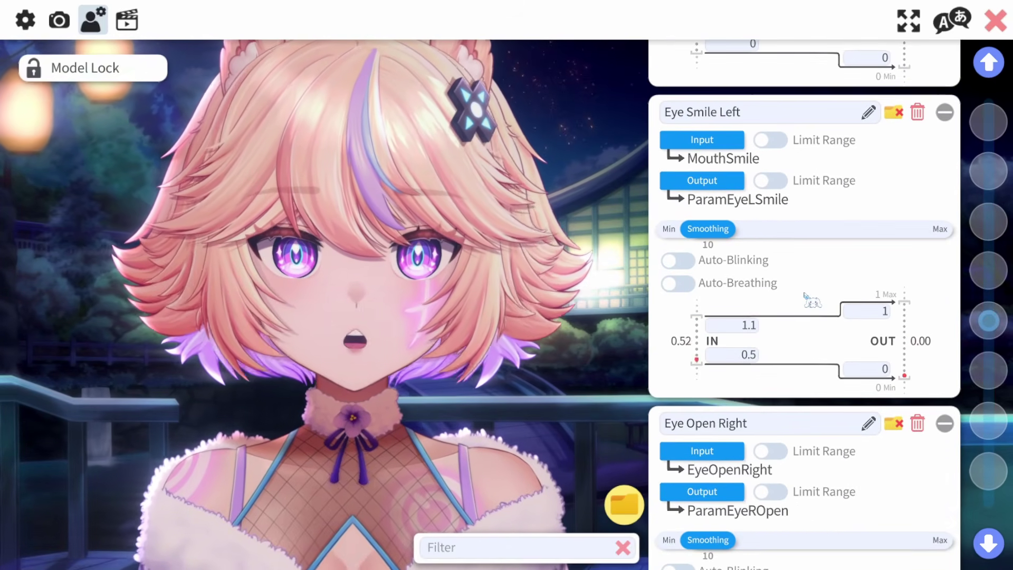
Examine the model's eye smile, eye position, brow form, cheek puff and tongue parameter settings, and close the settings
scroll(805, 297, "down", 20)
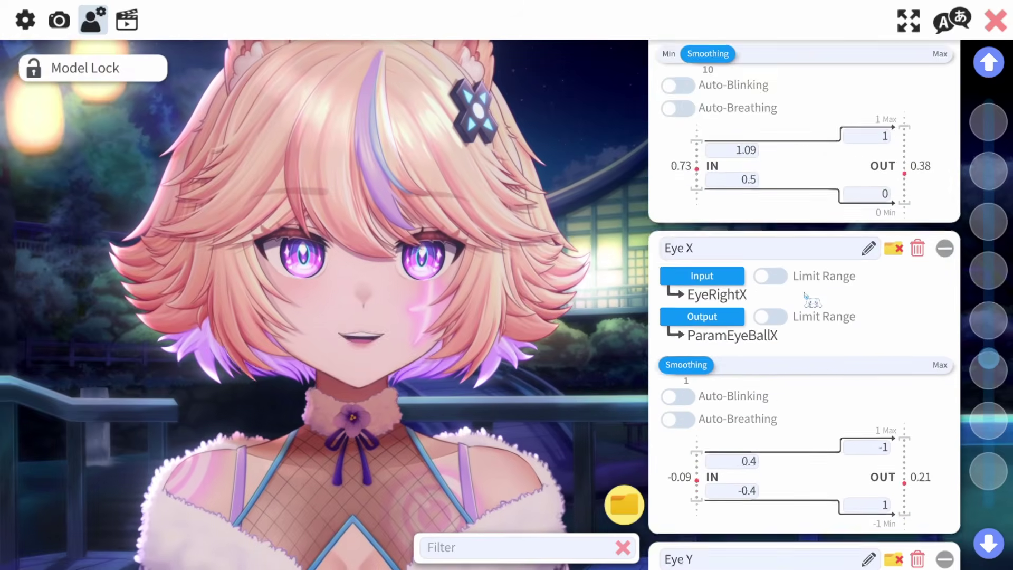
scroll(806, 296, "down", 19)
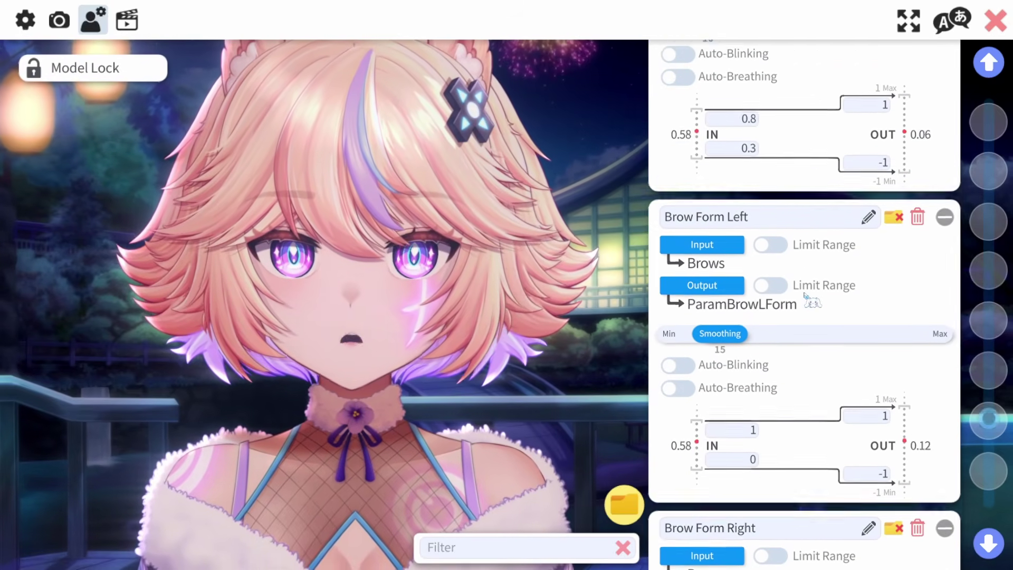
scroll(808, 298, "down", 8)
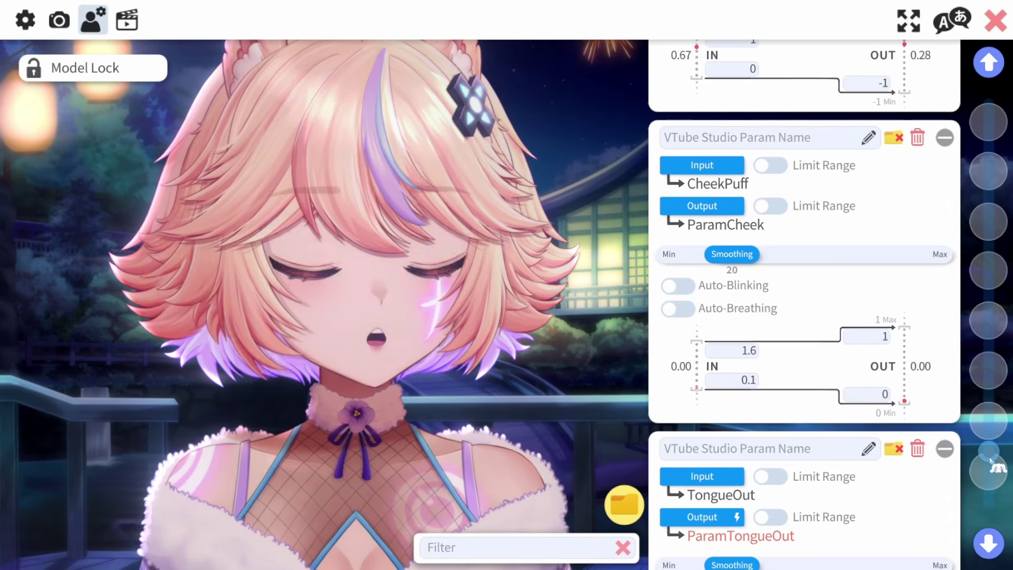
left_click(996, 21)
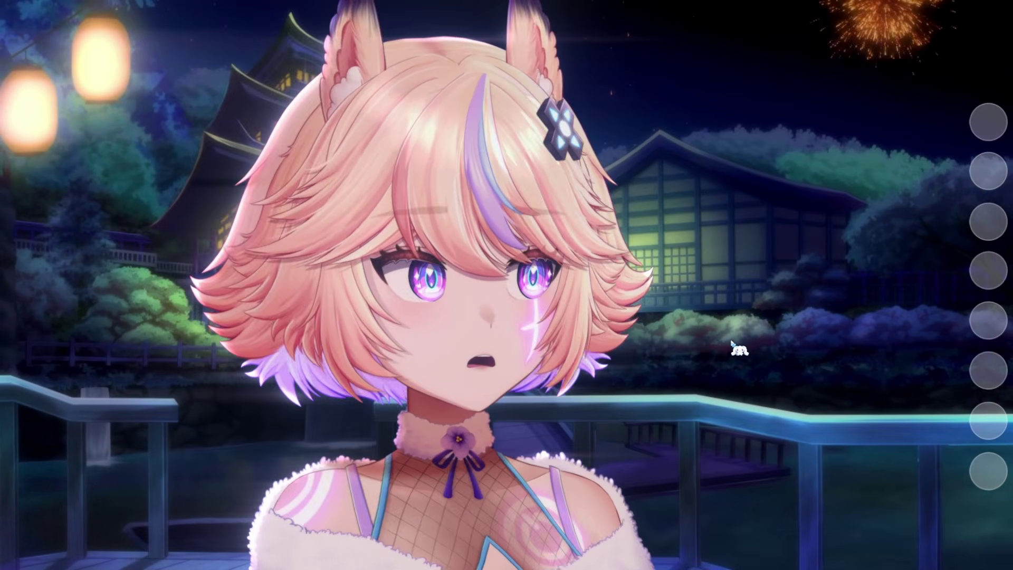
Reopen the settings at webcam tracking and restart the tracking by turning the camera off and on again
double_click(149, 245)
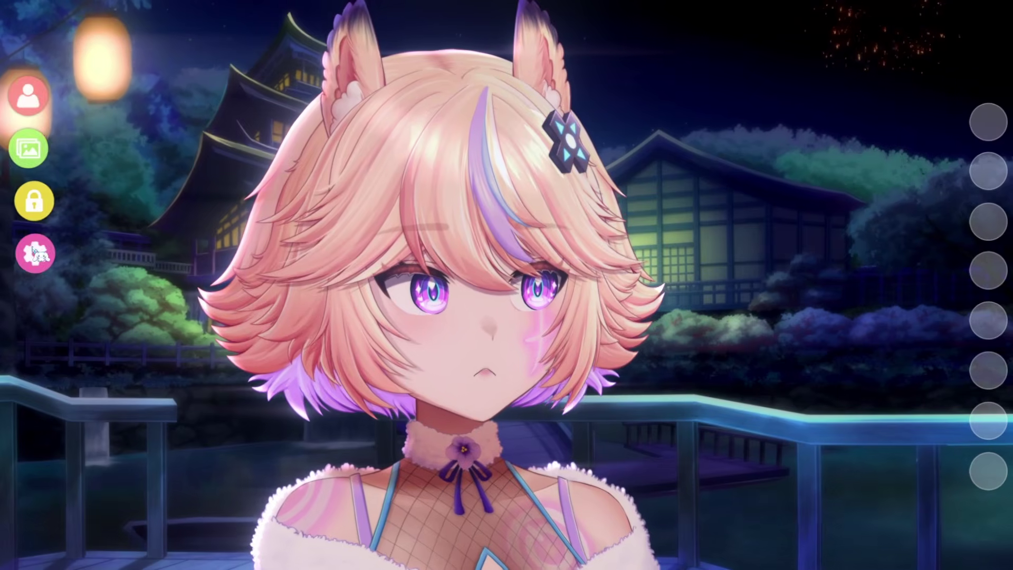
left_click(31, 253)
left_click(59, 20)
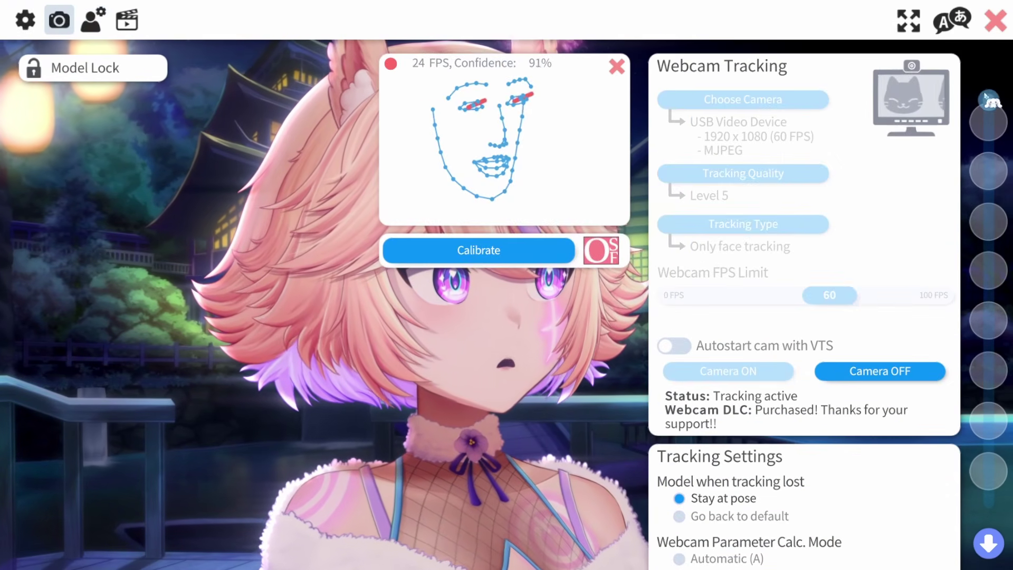
left_click(858, 374)
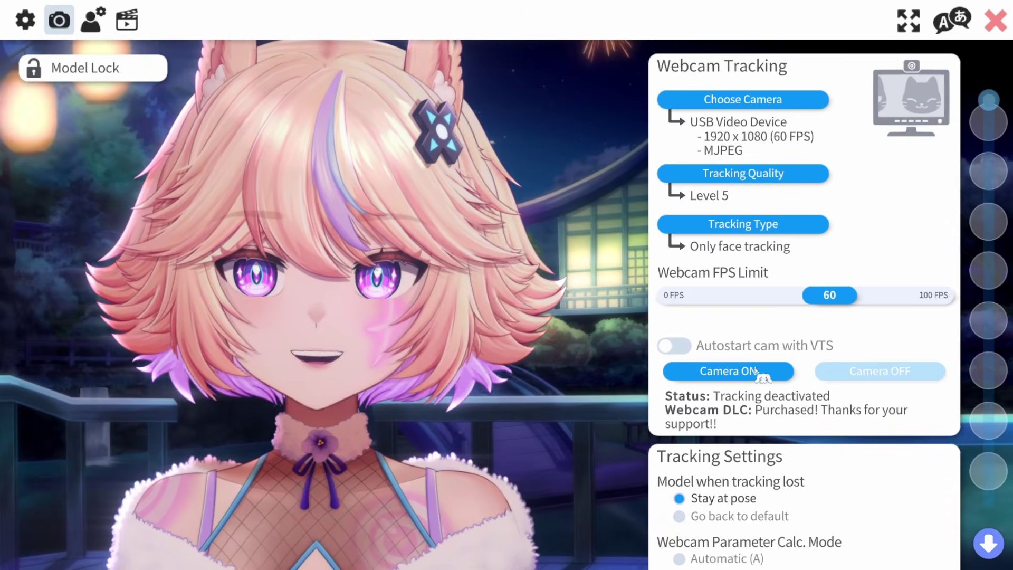
left_click(756, 371)
left_click(925, 392)
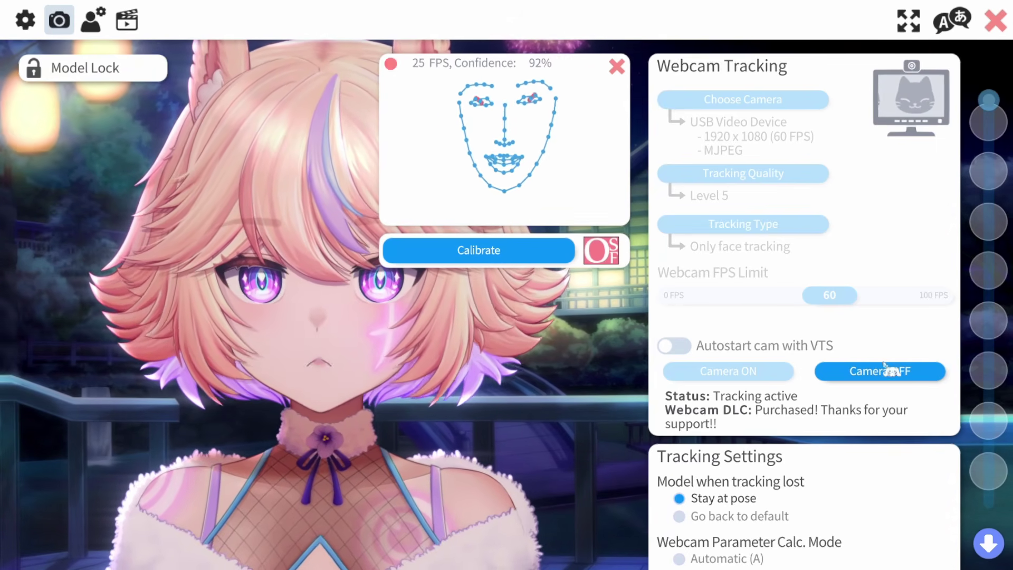
Examine the webcam tracking settings for the parameter calculation mode, eye blink linking and the blink, eye, mouth and brow sensitivities
scroll(898, 335, "down", 10)
scroll(897, 338, "up", 2)
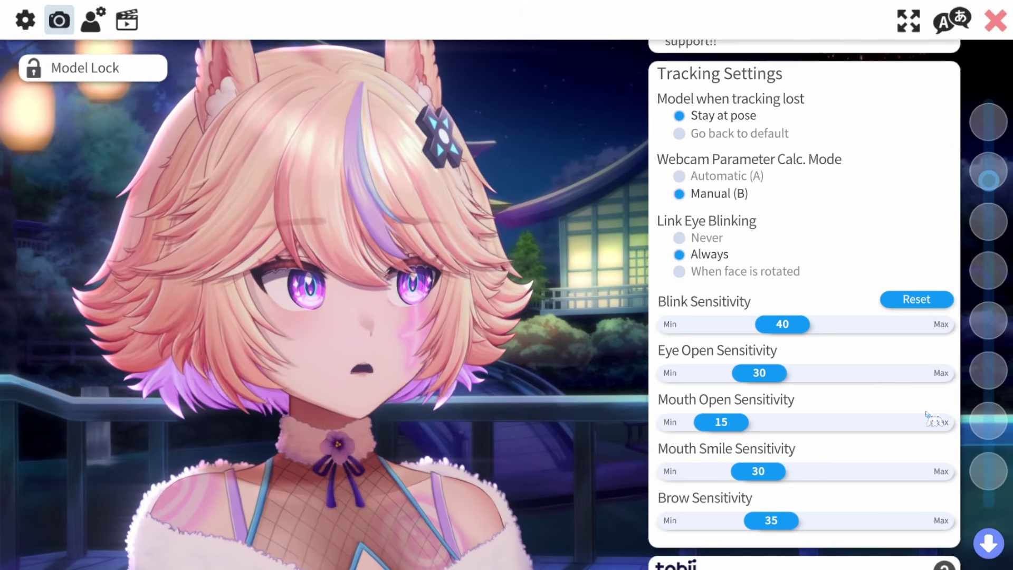
scroll(916, 249, "up", 3)
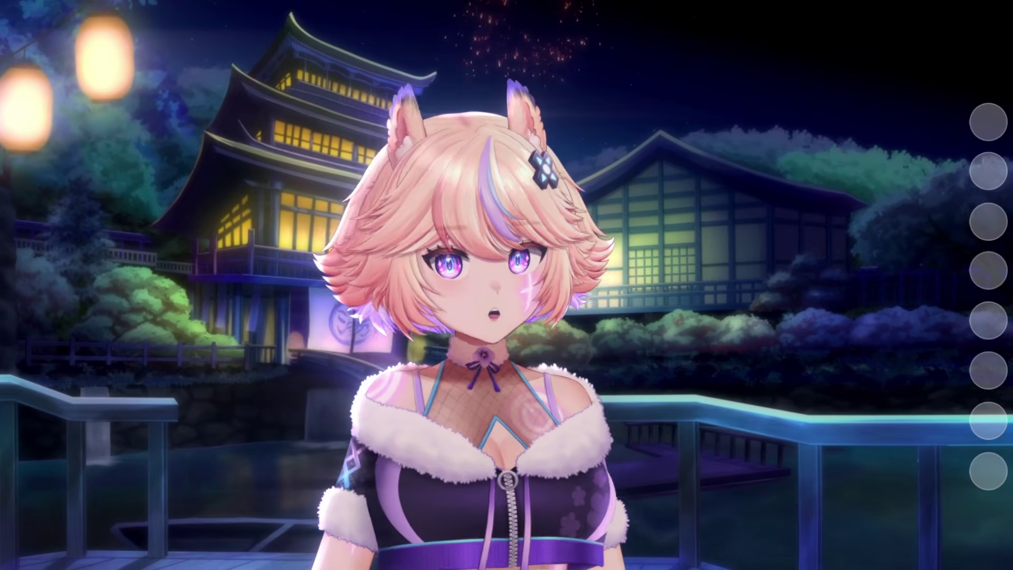